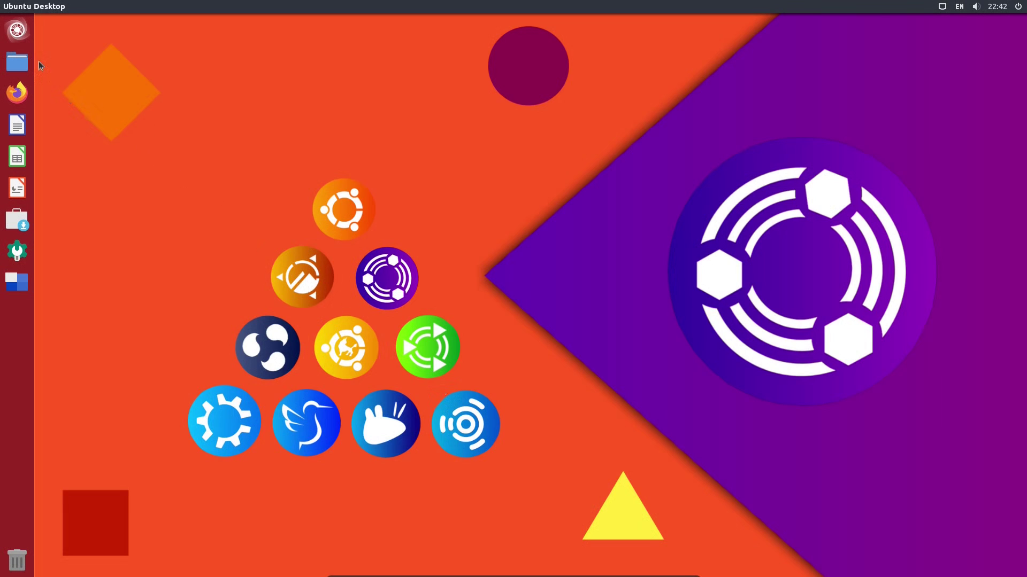
Launch Appearance settings from the Dash's Applications view
click(17, 31)
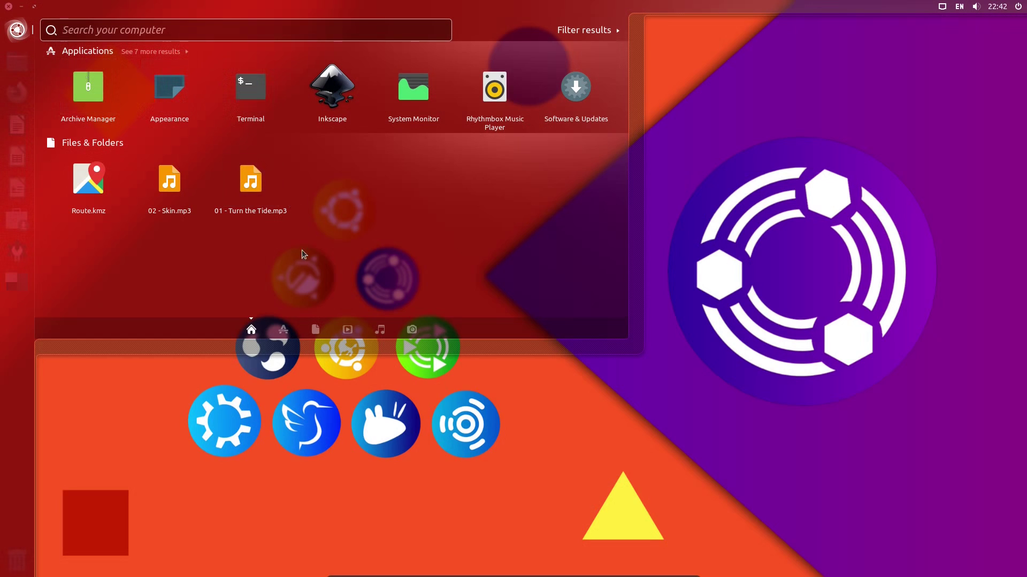
click(289, 328)
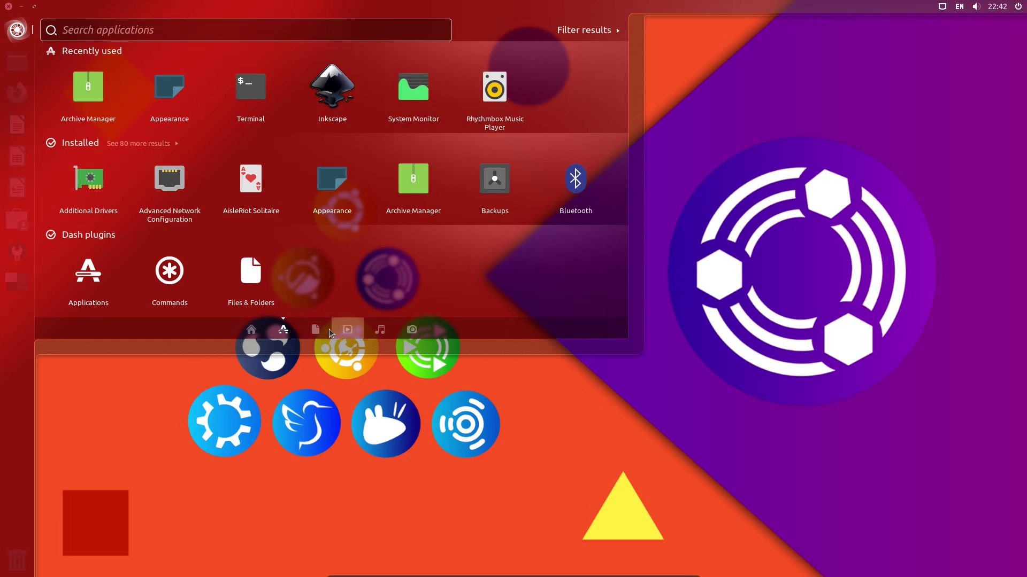
click(180, 110)
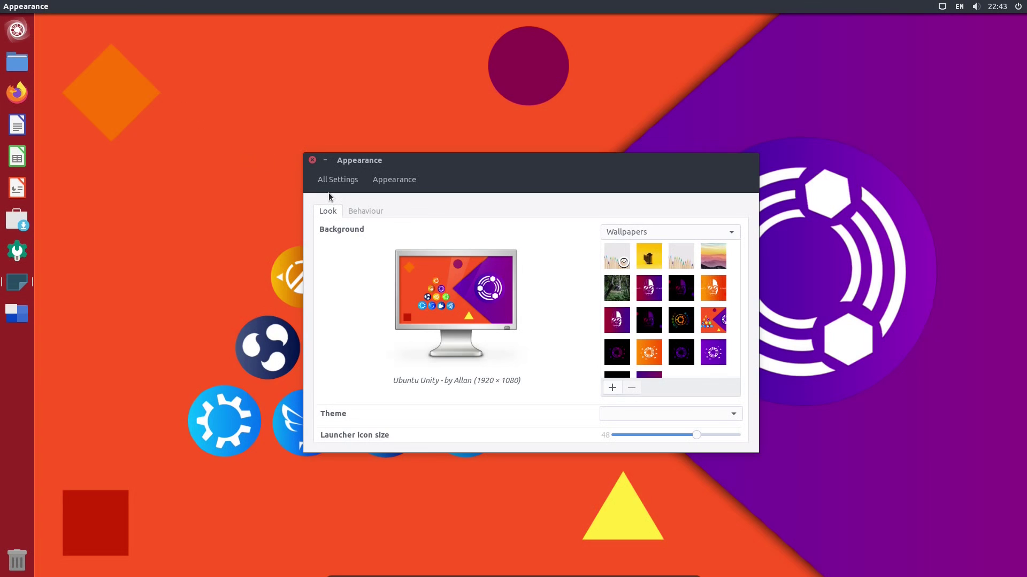
Preview the workspaces, then open Files on the Home folder and move it down-right
click(20, 317)
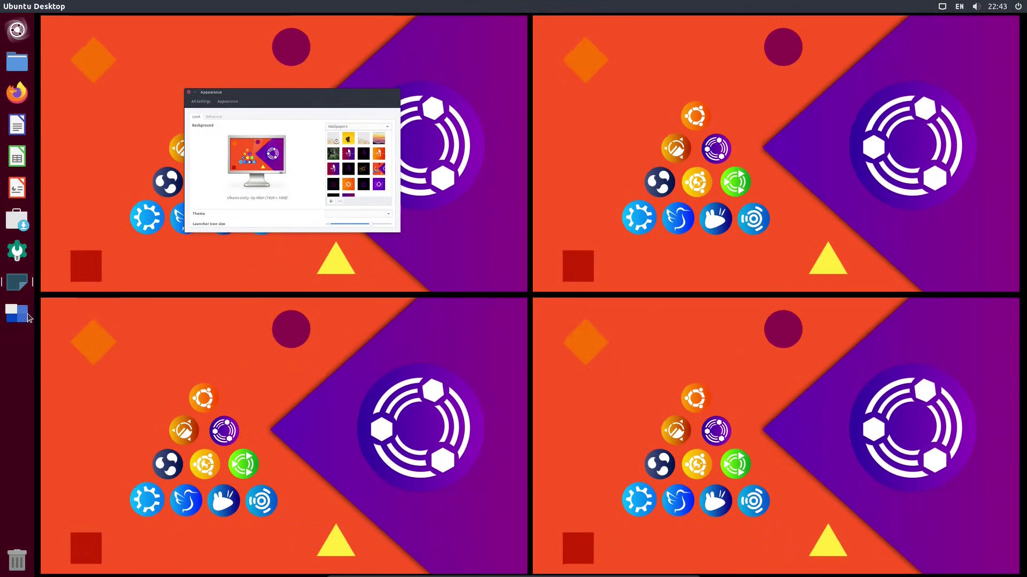
click(150, 270)
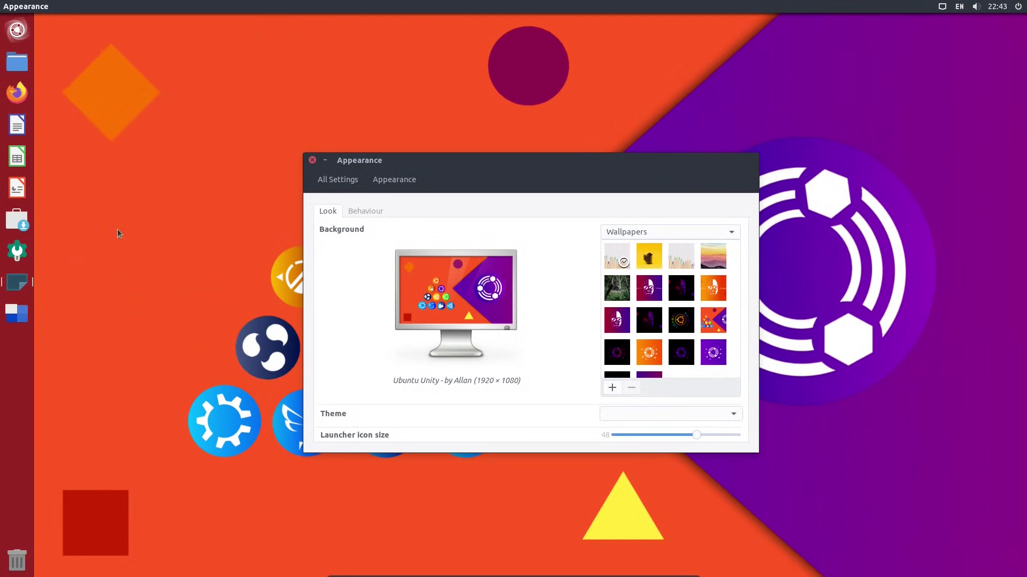
click(17, 62)
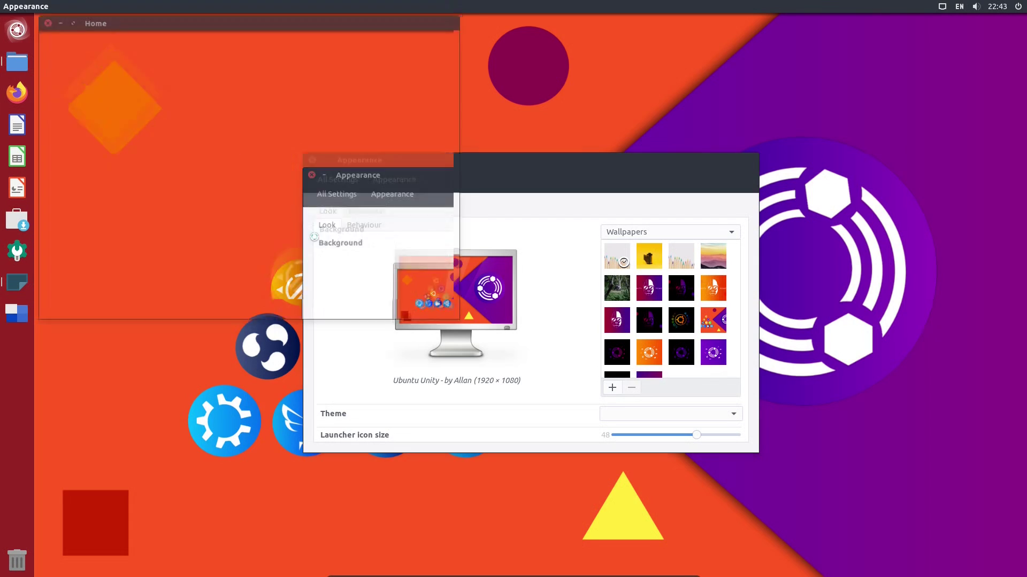
drag(251, 27, 303, 60)
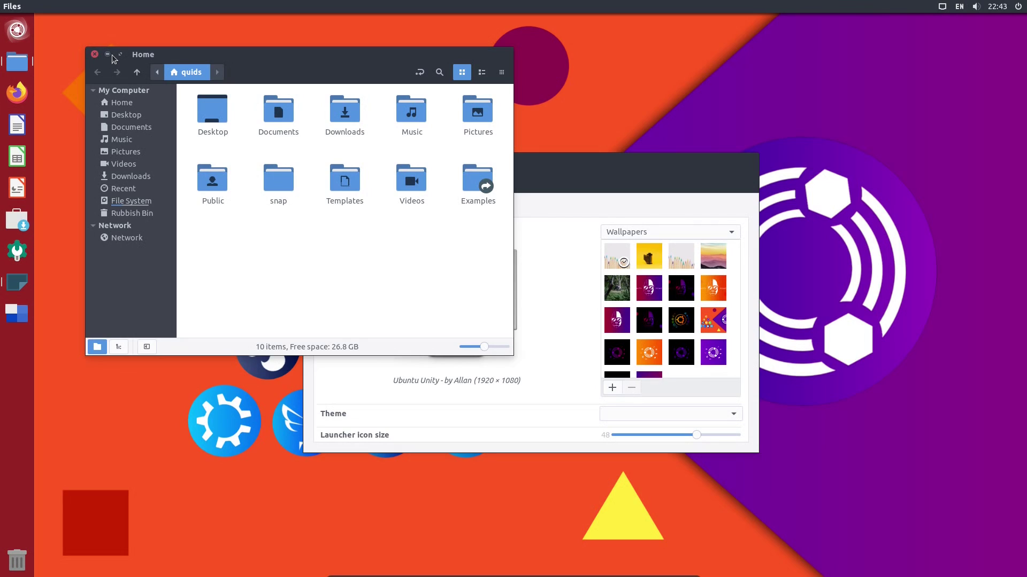
Launch Firefox, restore it to a smaller window, and minimise it
click(16, 93)
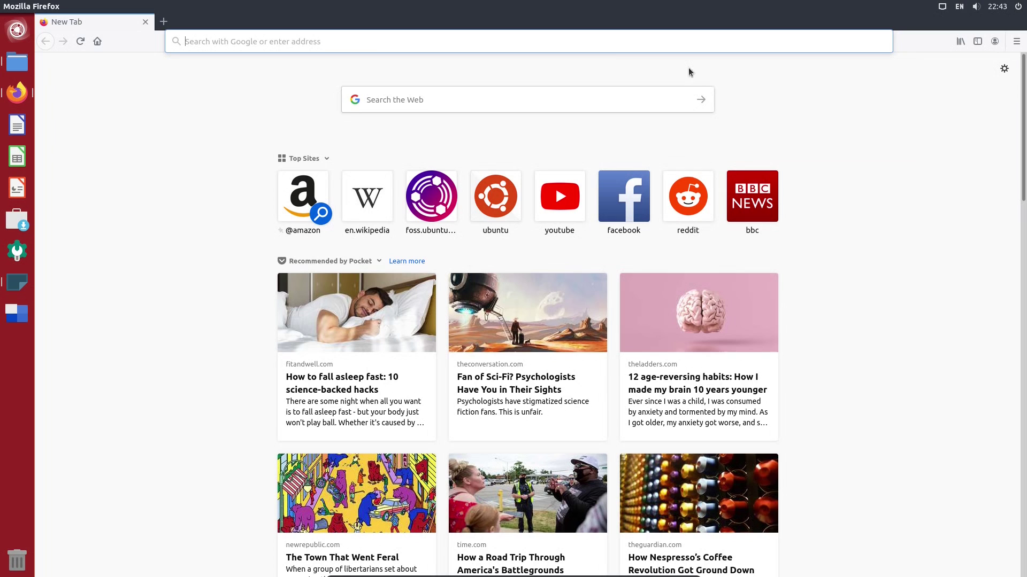
double_click(180, 7)
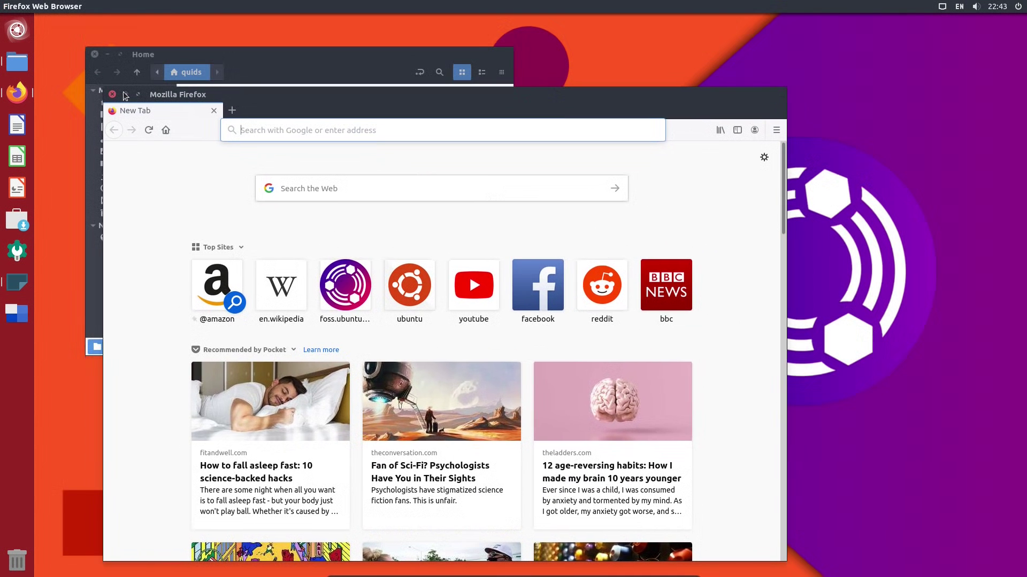
click(125, 94)
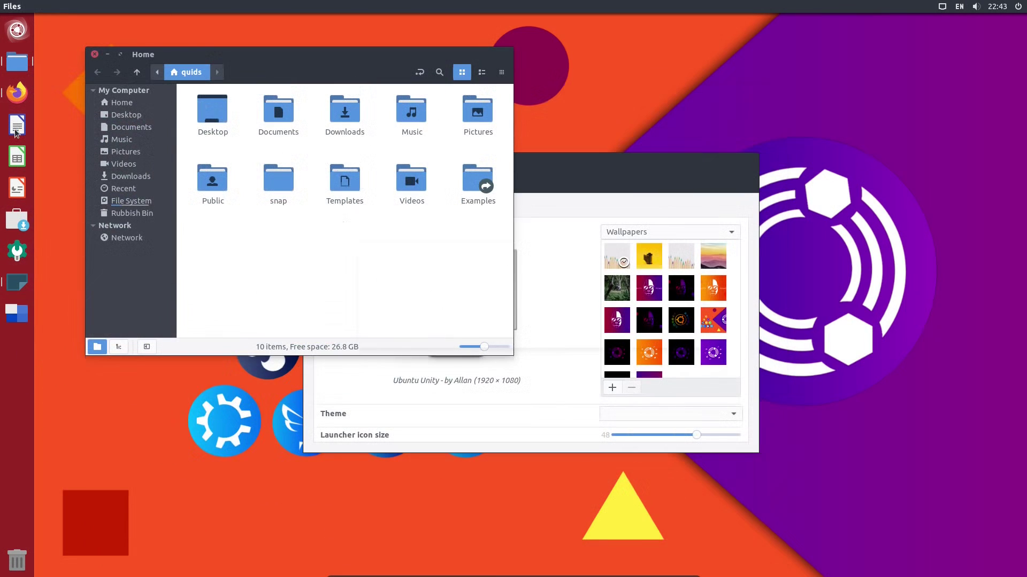
Start a new Writer document and browse its Help menu without choosing anything
click(16, 129)
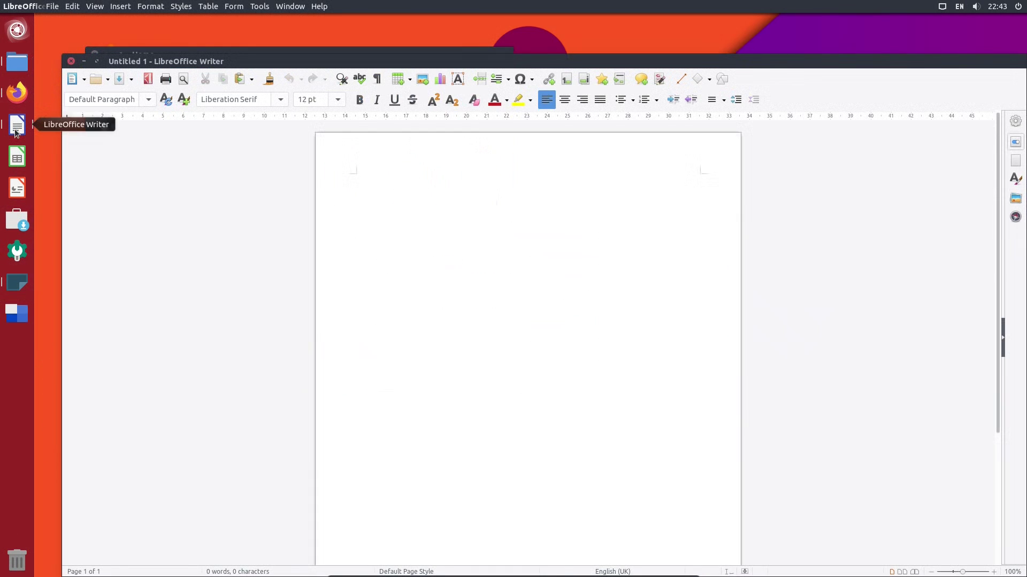
click(319, 7)
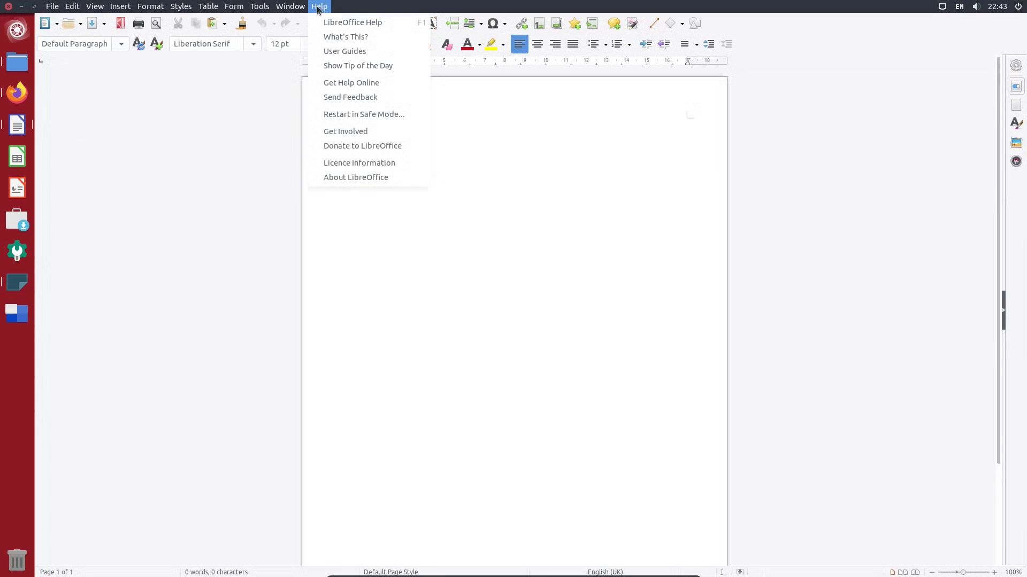
mouse_move(291, 6)
click(227, 106)
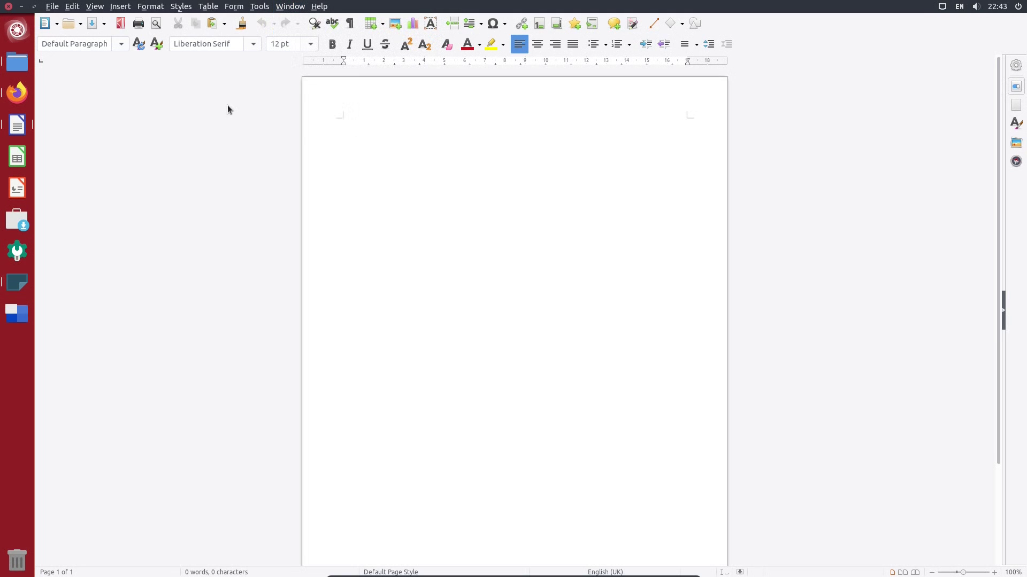
Run About LibreOffice through the HUD with 'about', then unmaximise the Writer window
key(alt)
text(a)
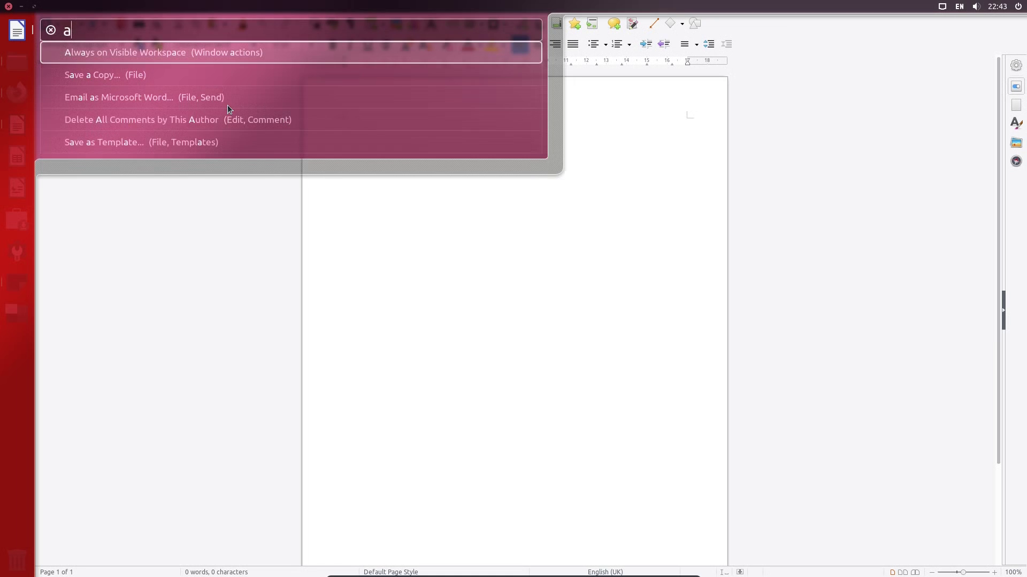
text(bou)
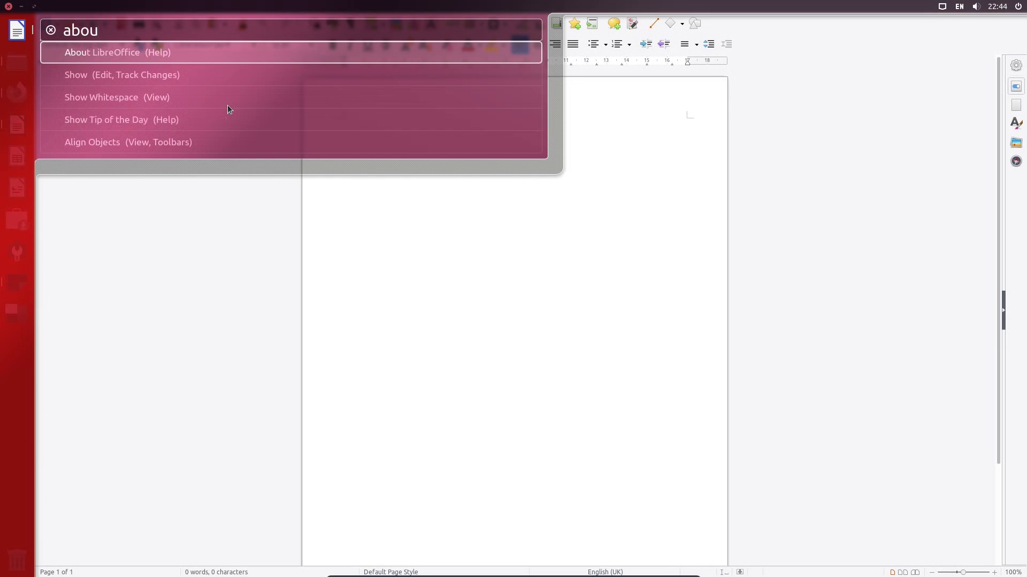
text(t)
key(Return)
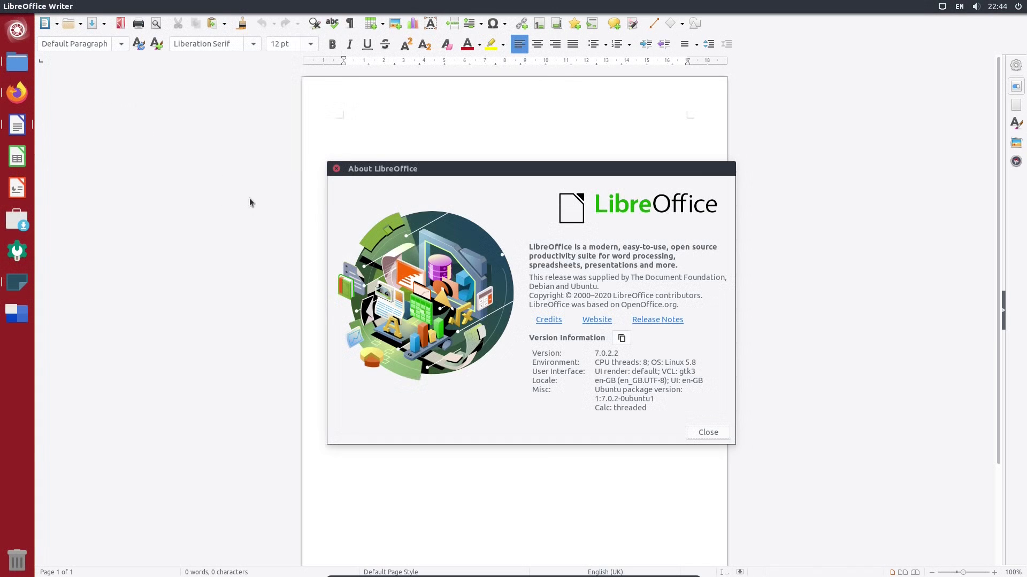
click(336, 169)
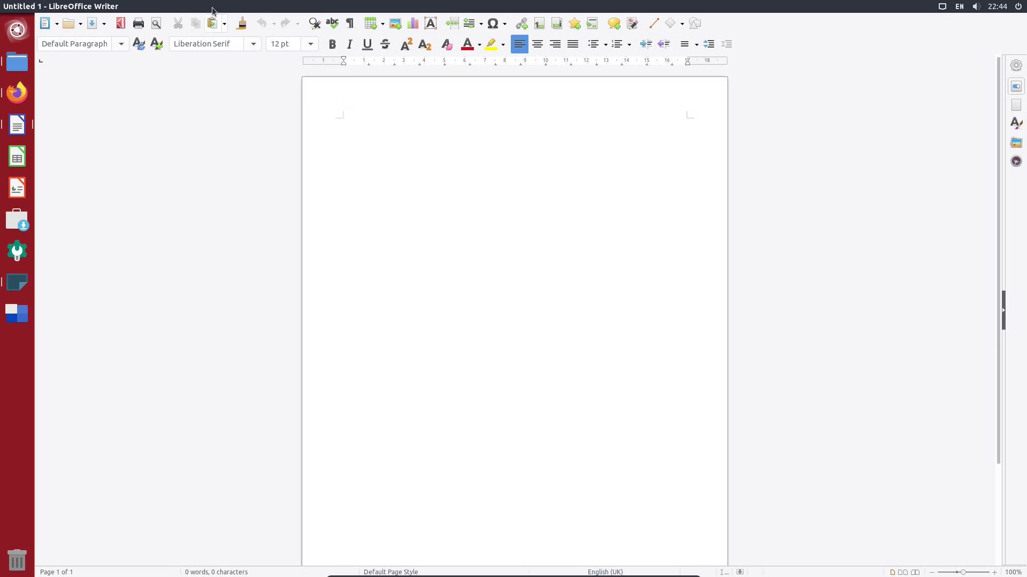
mouse_move(224, 4)
drag(394, 4, 417, 58)
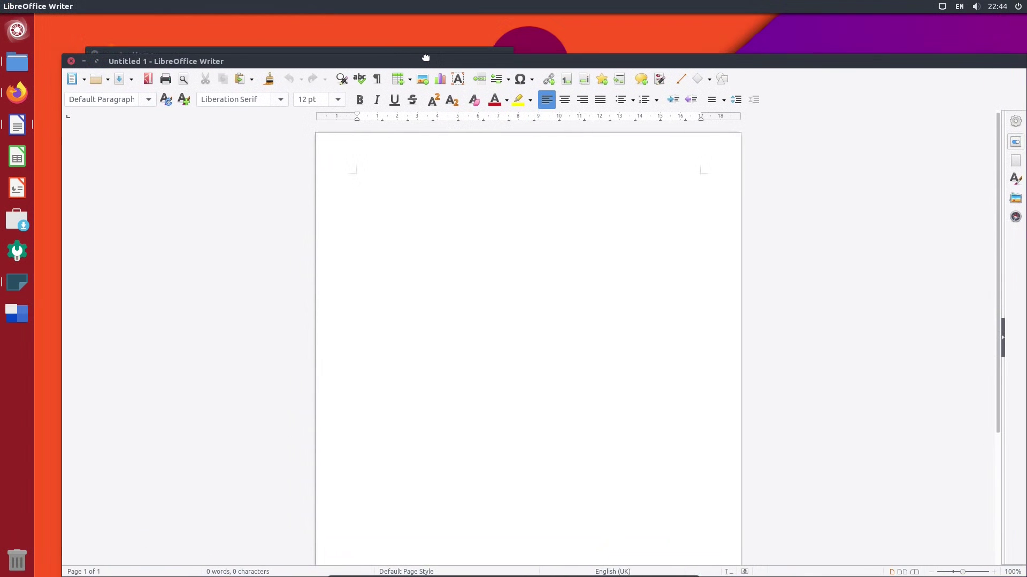
Minimise Writer and browse Appearance settings, checking the theme list without changing theme
click(84, 61)
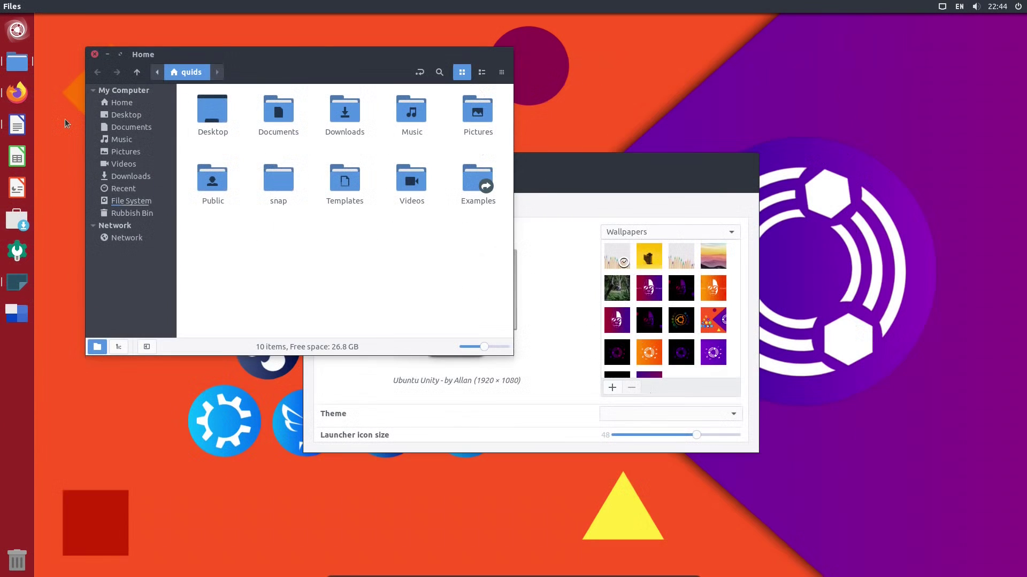
click(615, 164)
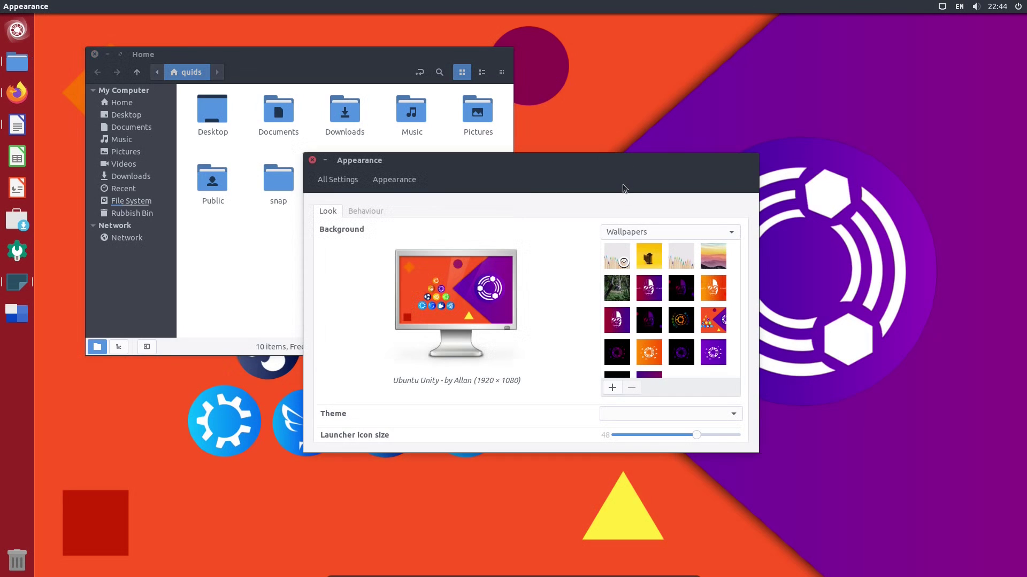
click(357, 213)
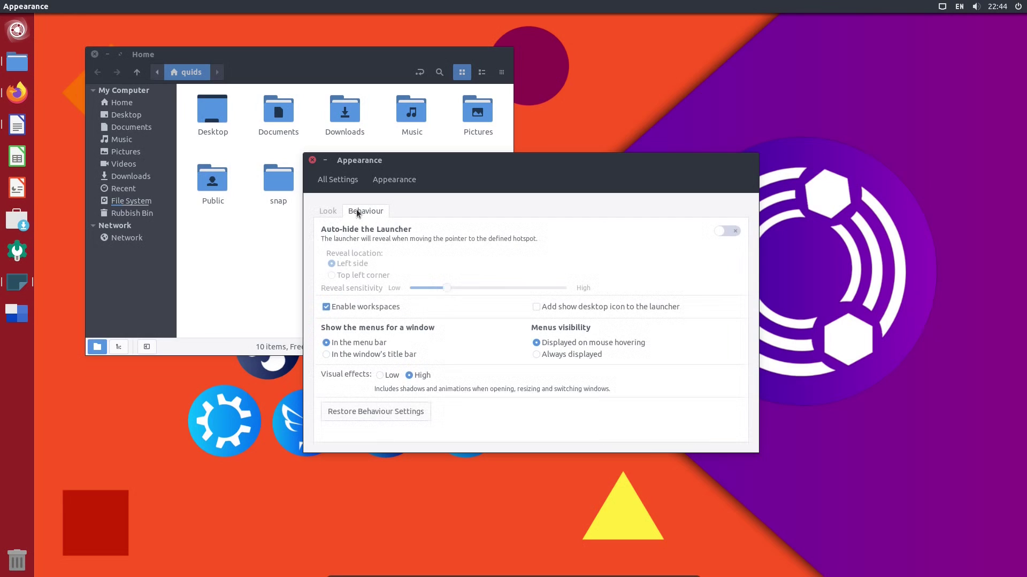
click(329, 212)
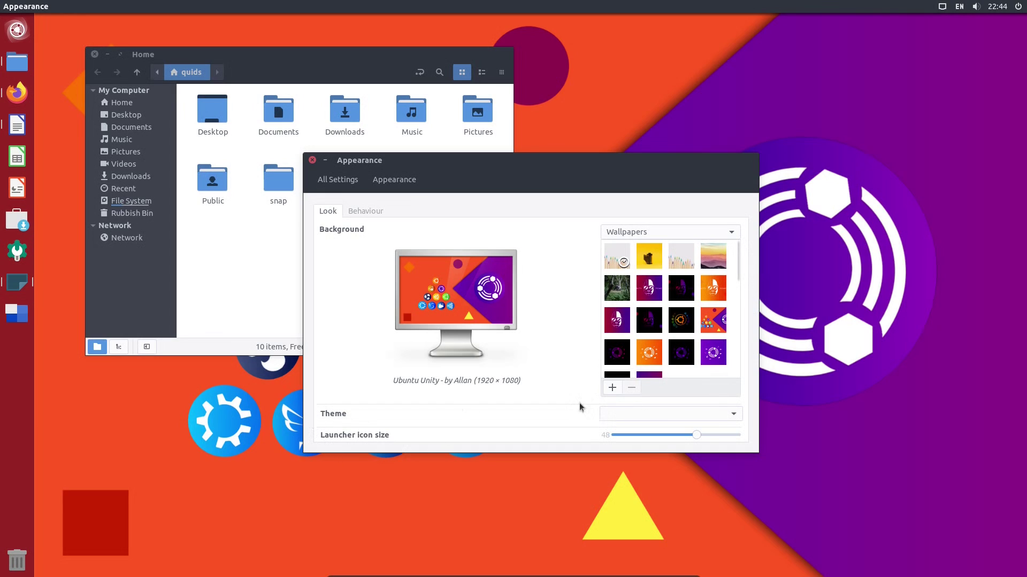
click(709, 414)
click(709, 414)
drag(737, 261, 736, 369)
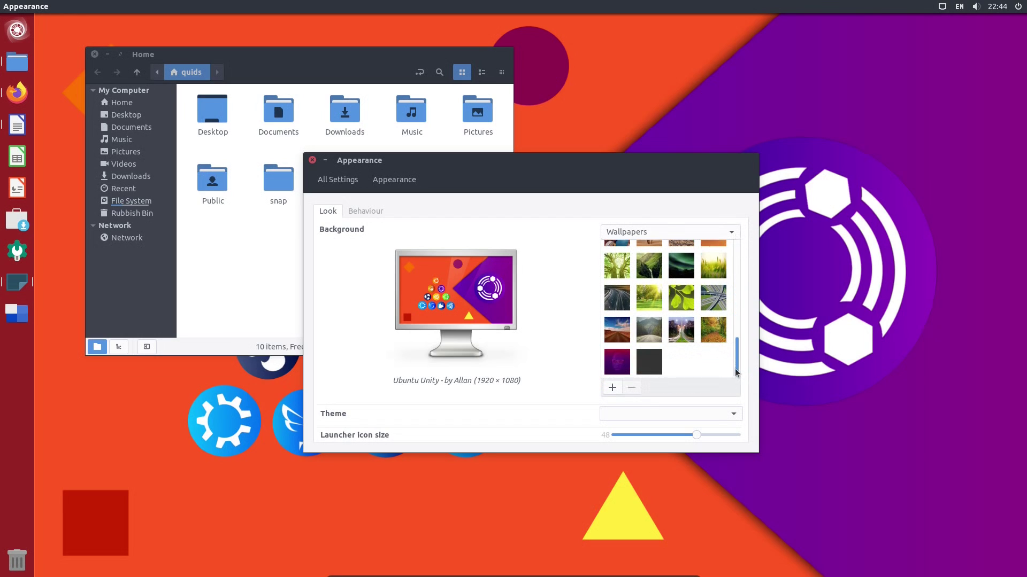
On the Behaviour page, toggle launcher auto-hide and workspaces on and back off
click(367, 213)
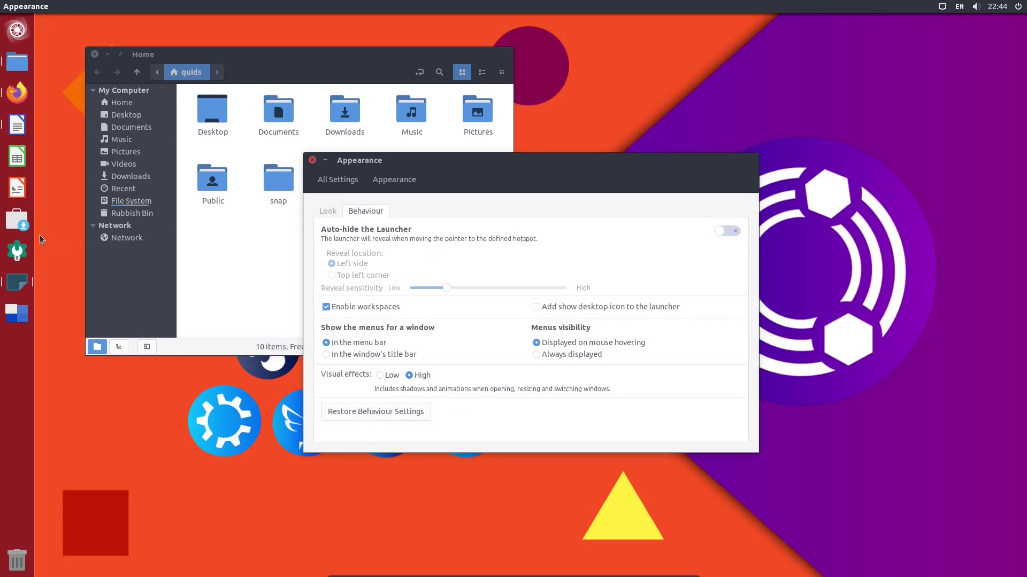
click(730, 232)
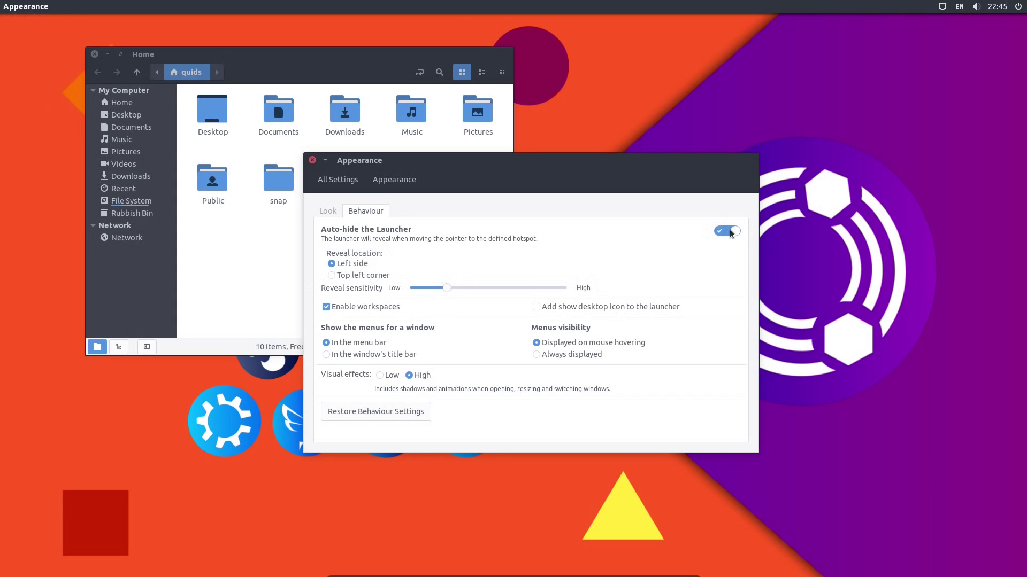
click(731, 232)
click(327, 307)
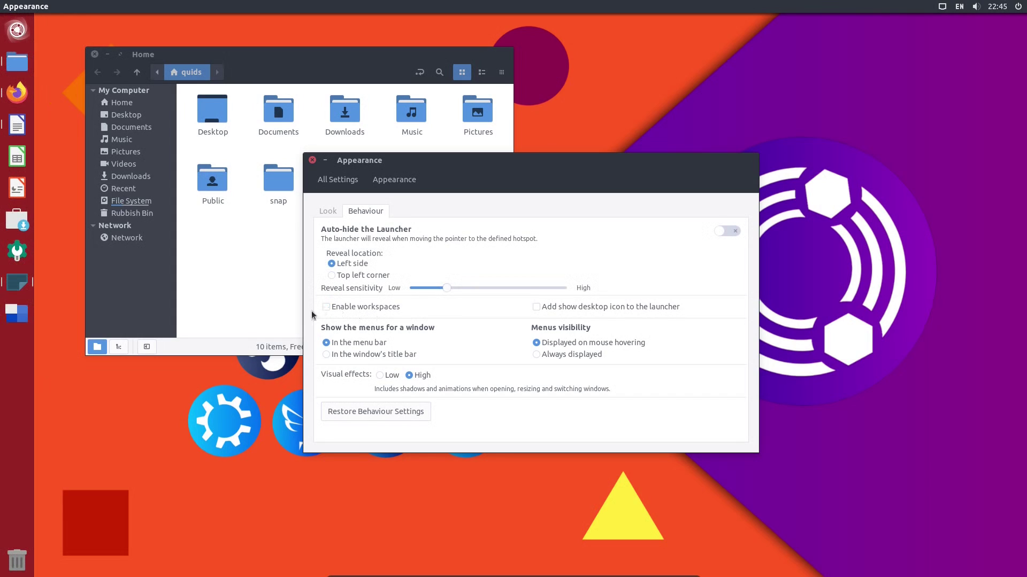
click(326, 307)
Move the Appearance window to workspace 3, then back into workspace 1
click(24, 310)
click(22, 309)
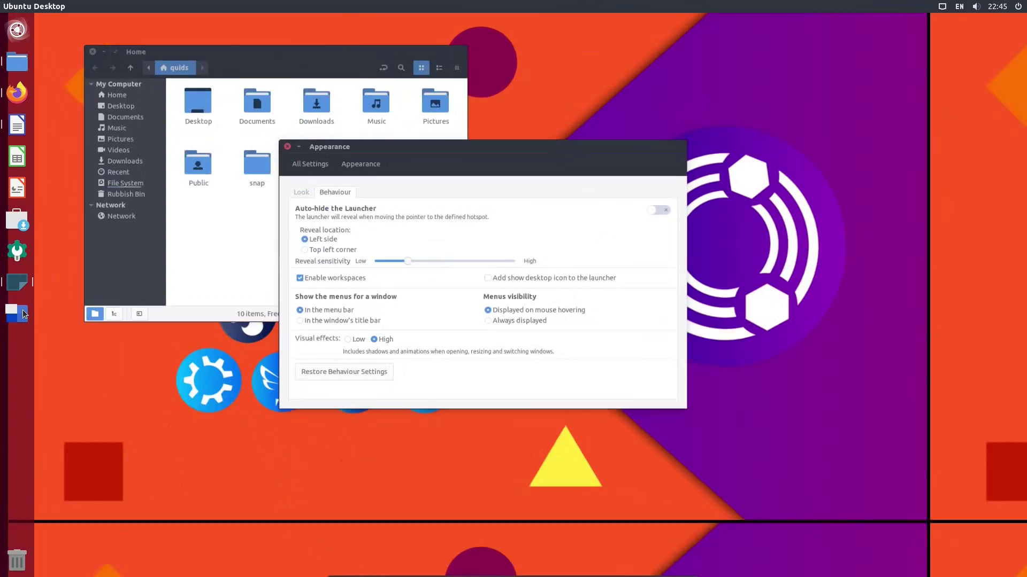
click(23, 309)
drag(260, 92, 295, 322)
click(118, 423)
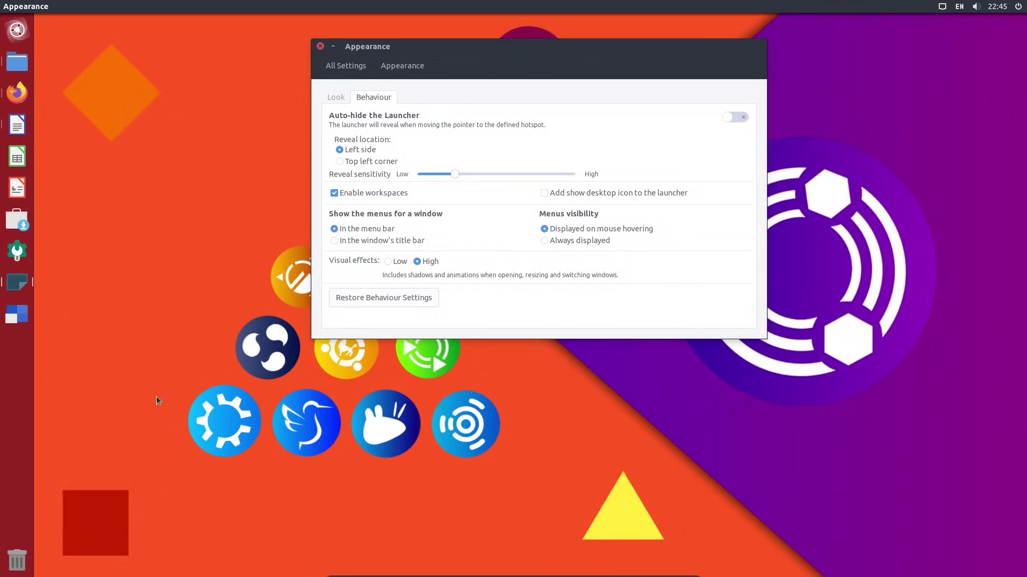
click(22, 312)
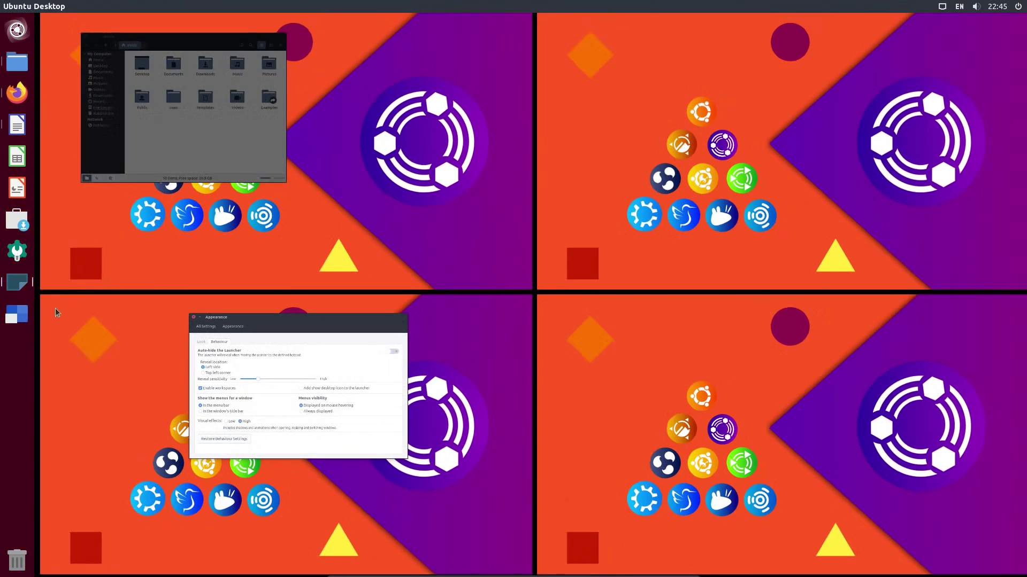
drag(326, 324, 334, 114)
click(334, 73)
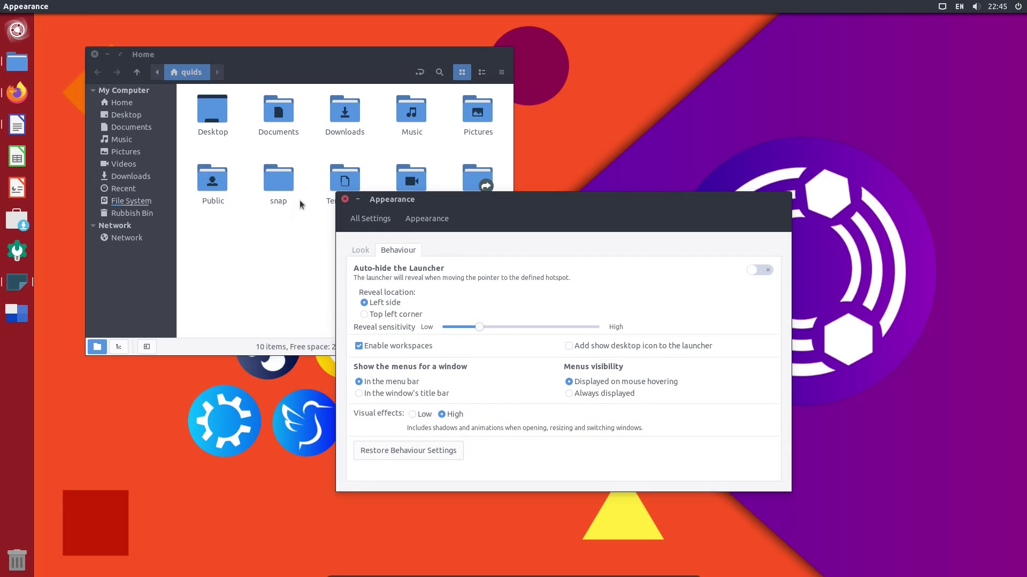
Show menus in each window's title bar and try a Writer menu from it
click(17, 131)
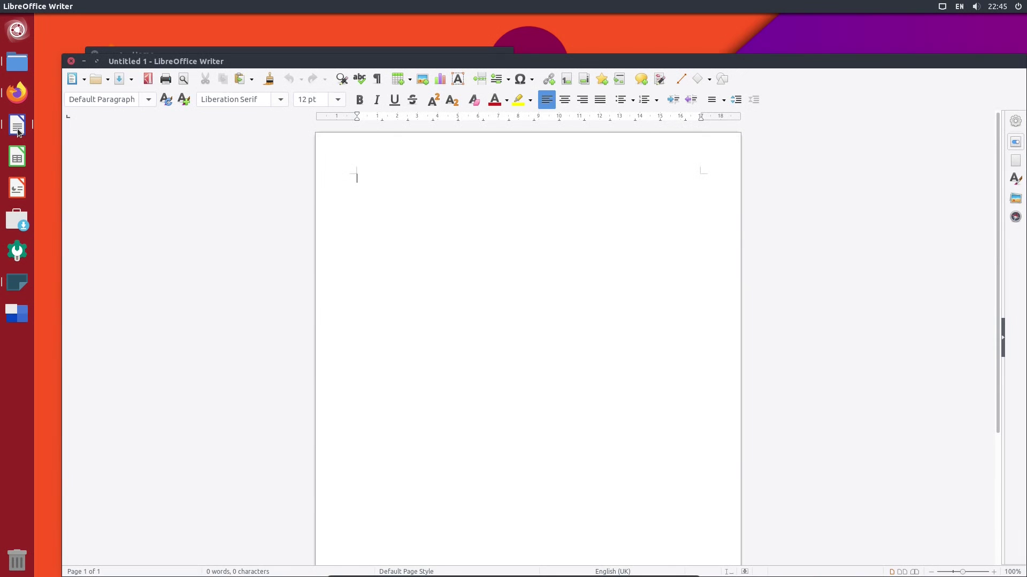
mouse_move(69, 5)
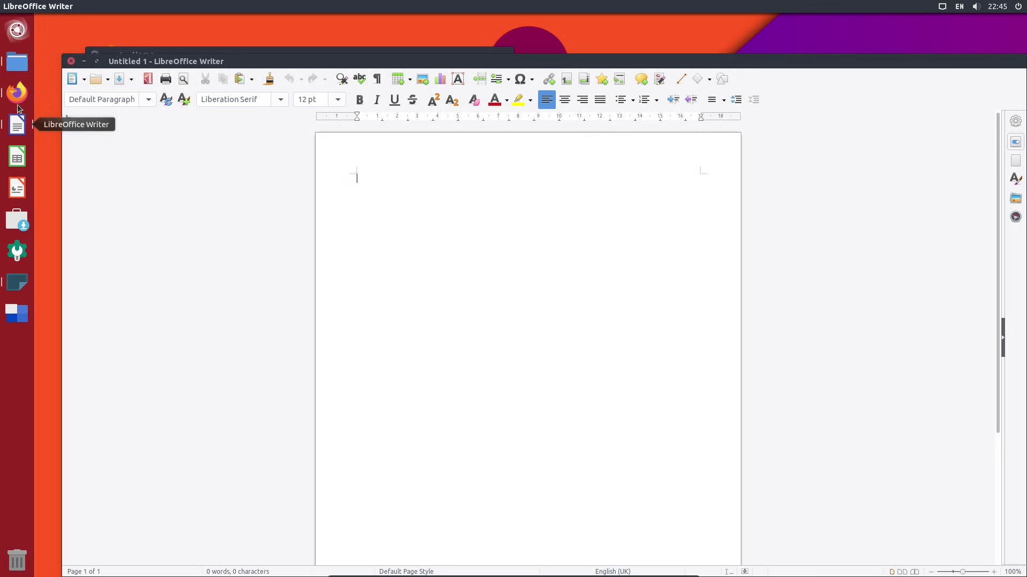
click(23, 289)
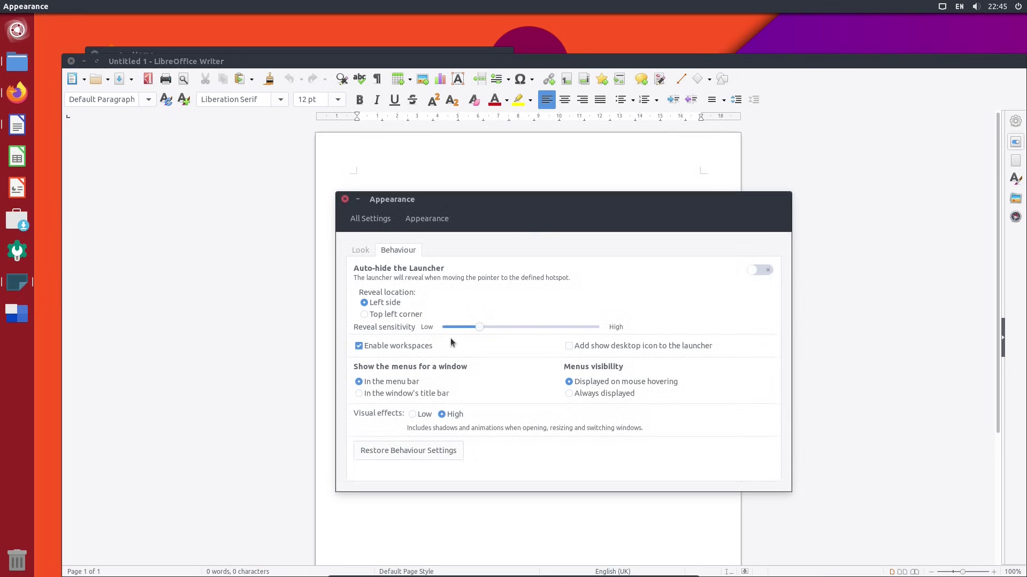
click(407, 395)
mouse_move(267, 62)
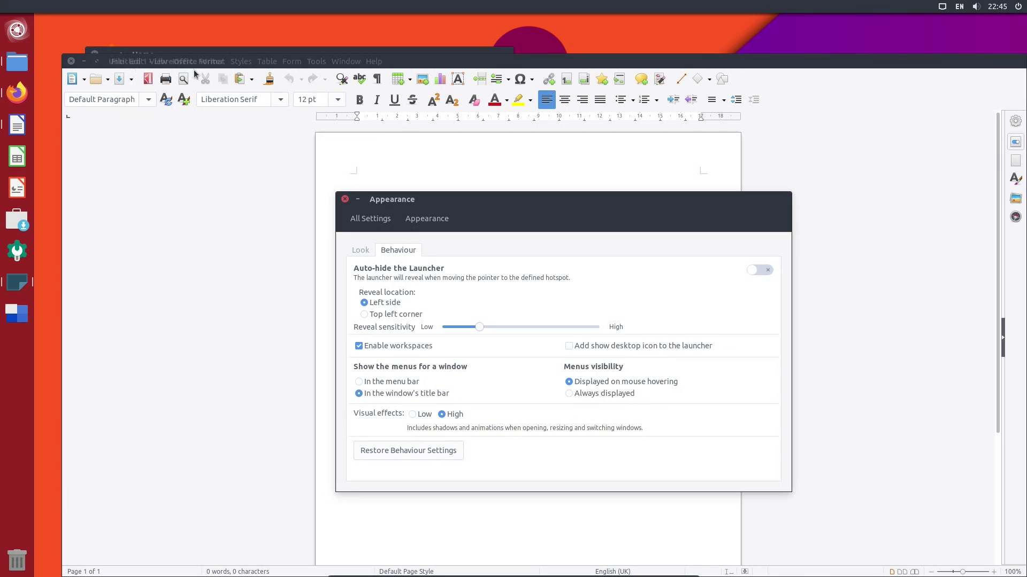
click(361, 59)
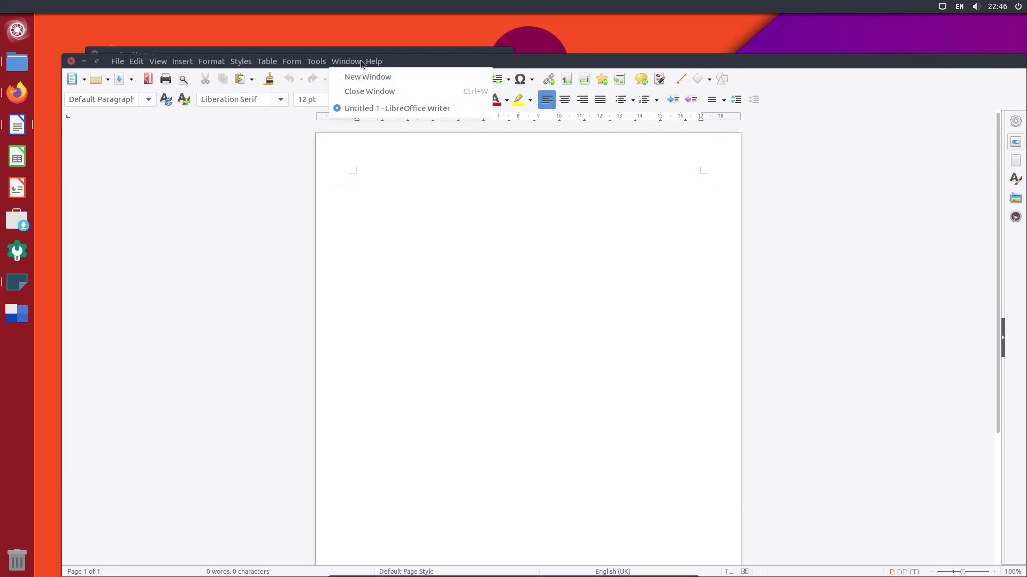
mouse_move(369, 62)
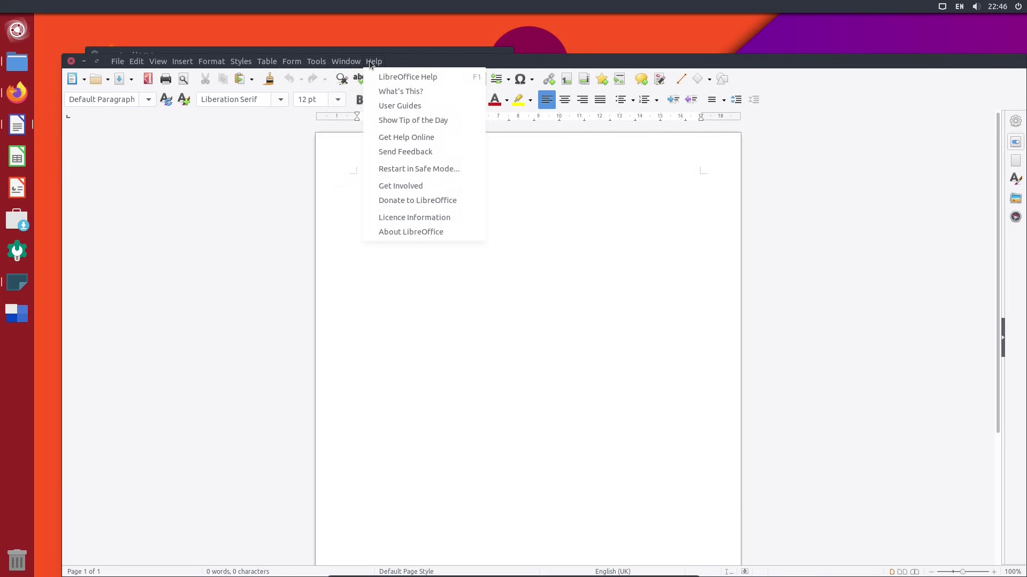
click(16, 64)
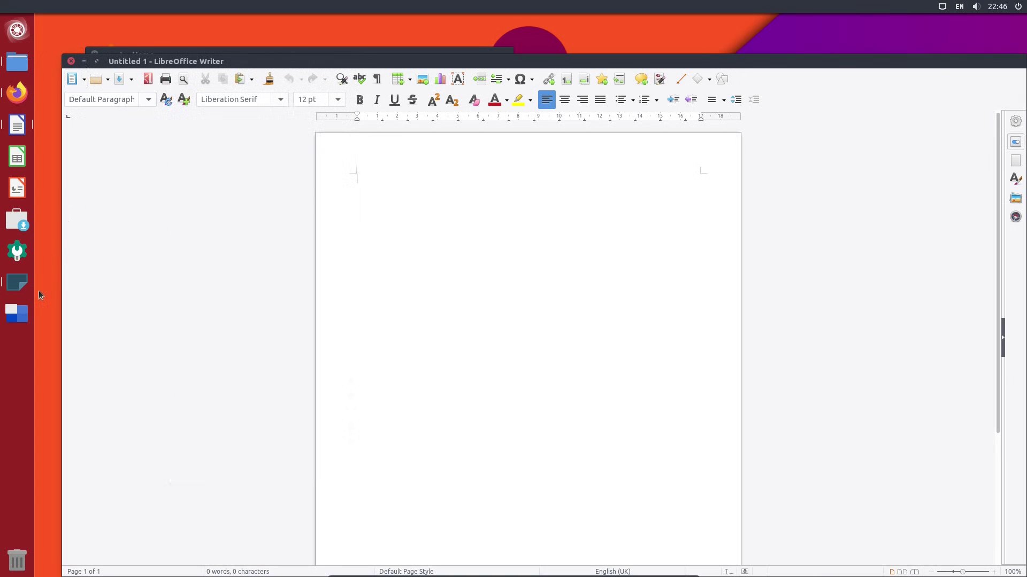
Return to the Appearance Look page and close the Appearance settings
click(17, 282)
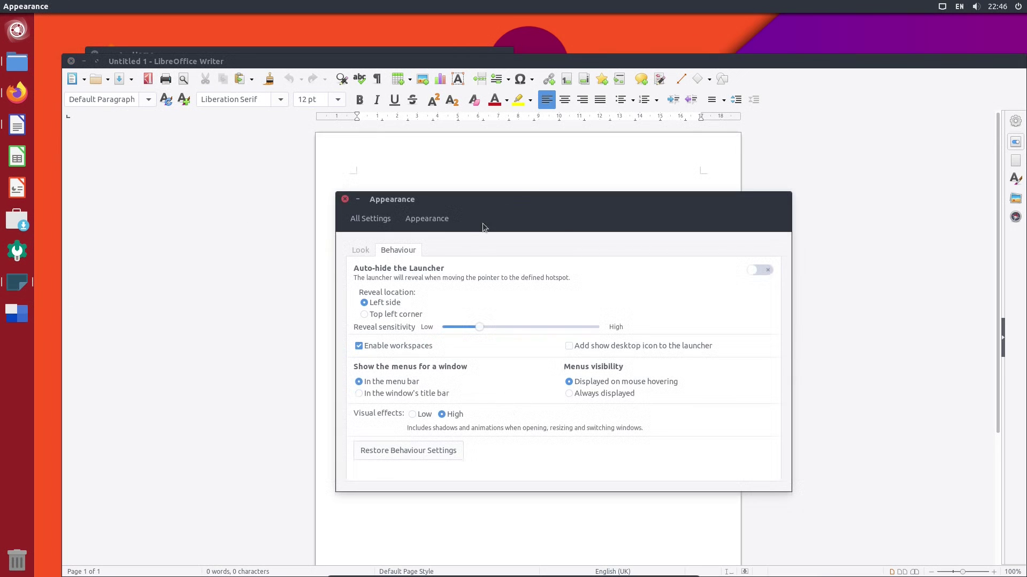
click(358, 250)
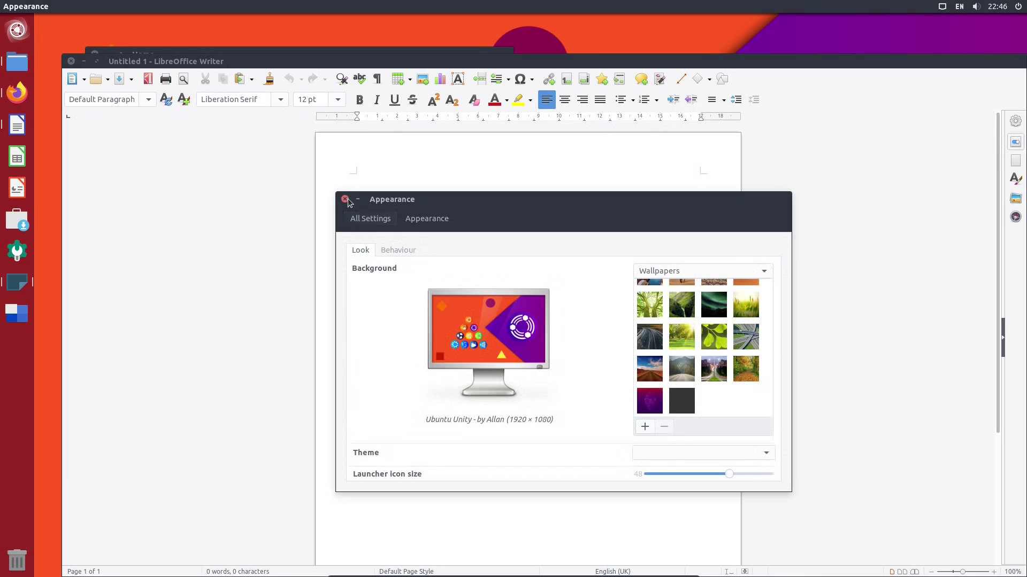
click(345, 199)
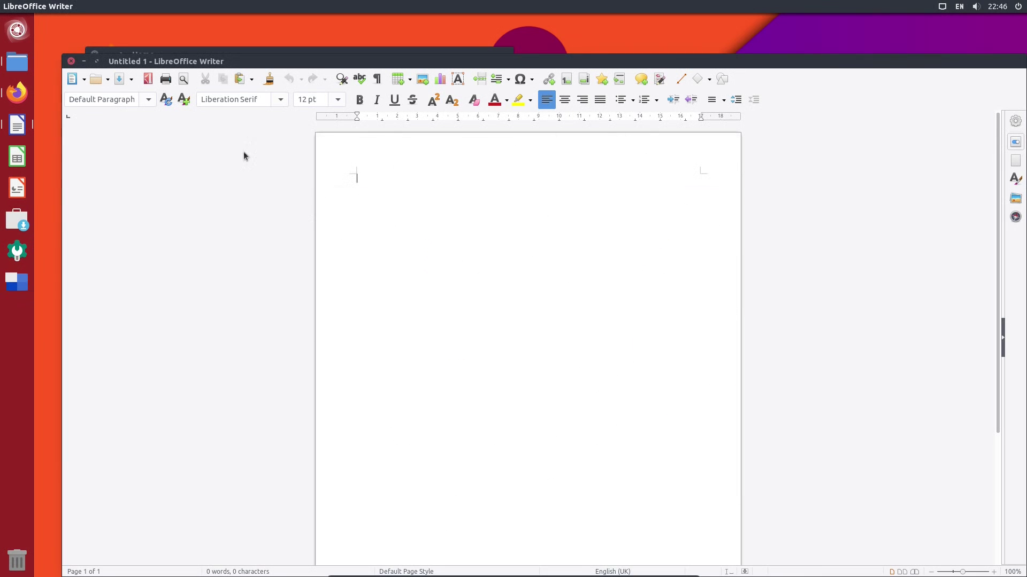
Minimise Writer, launch Firefox, and open its Library of recent pages
click(84, 61)
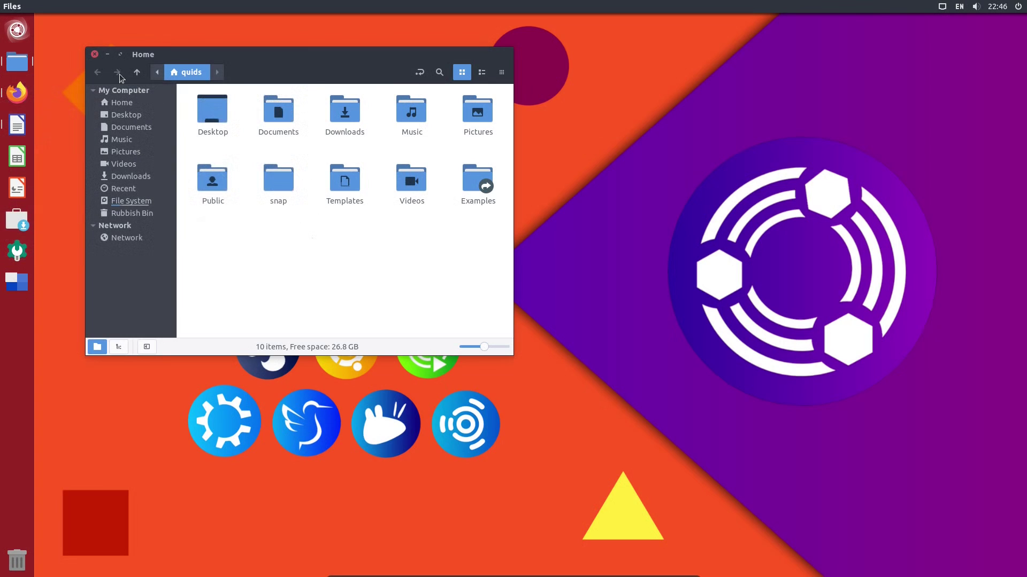
click(17, 92)
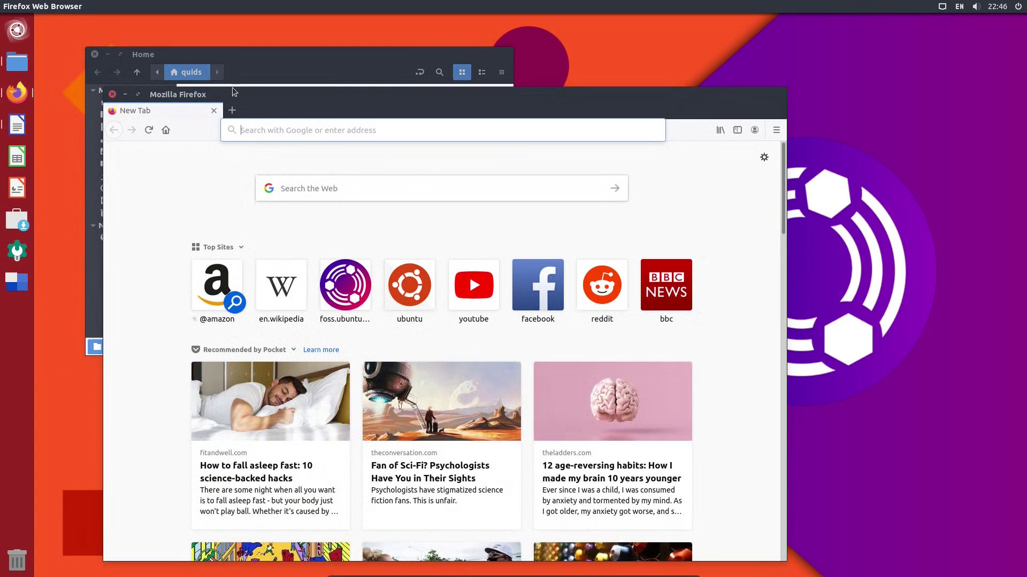
click(774, 135)
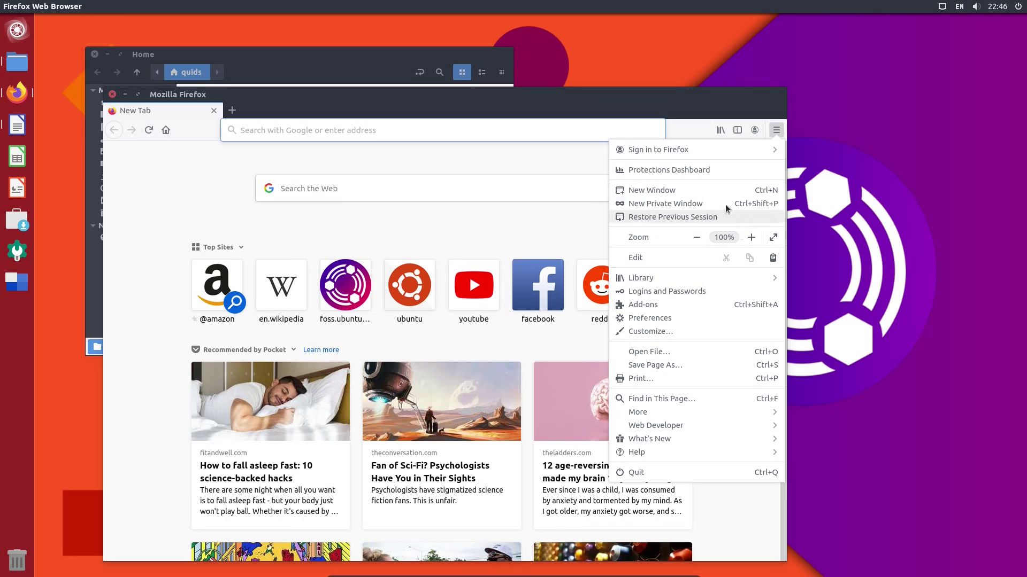
click(673, 279)
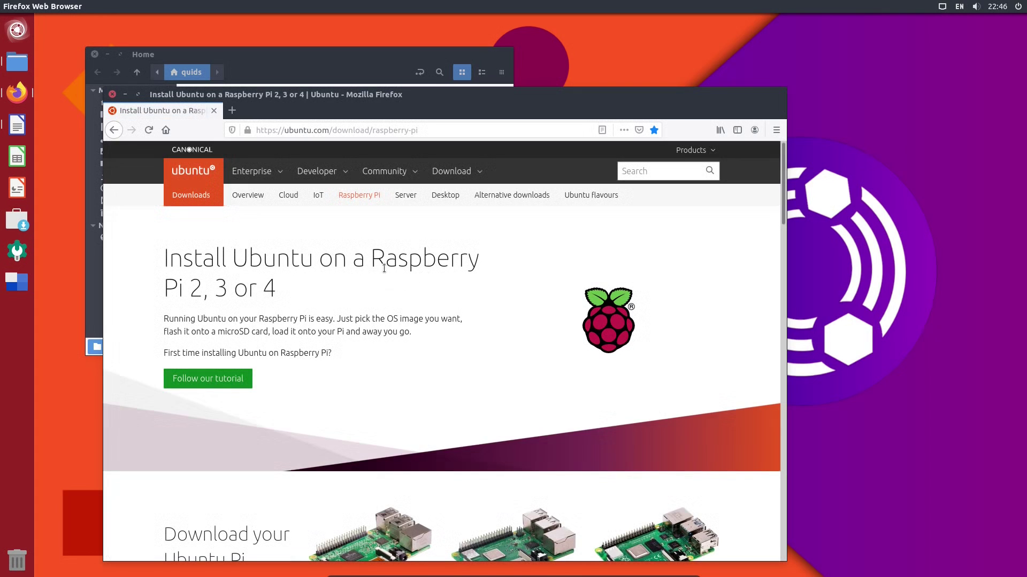
Save the Ubuntu Desktop 20.10 64-bit image for Raspberry Pi 4
scroll(415, 301, down, 1)
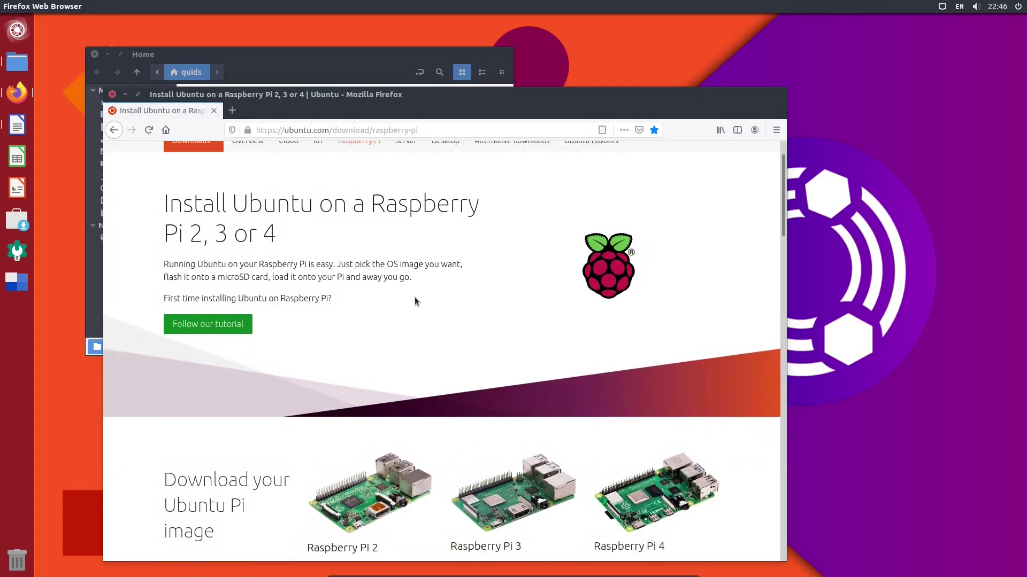
scroll(412, 300, down, 4)
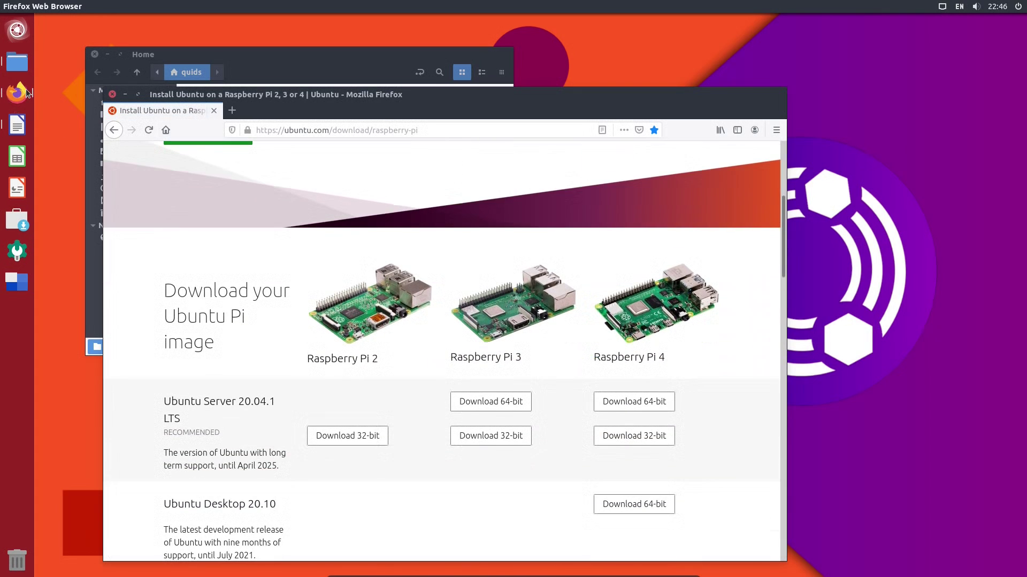
click(643, 505)
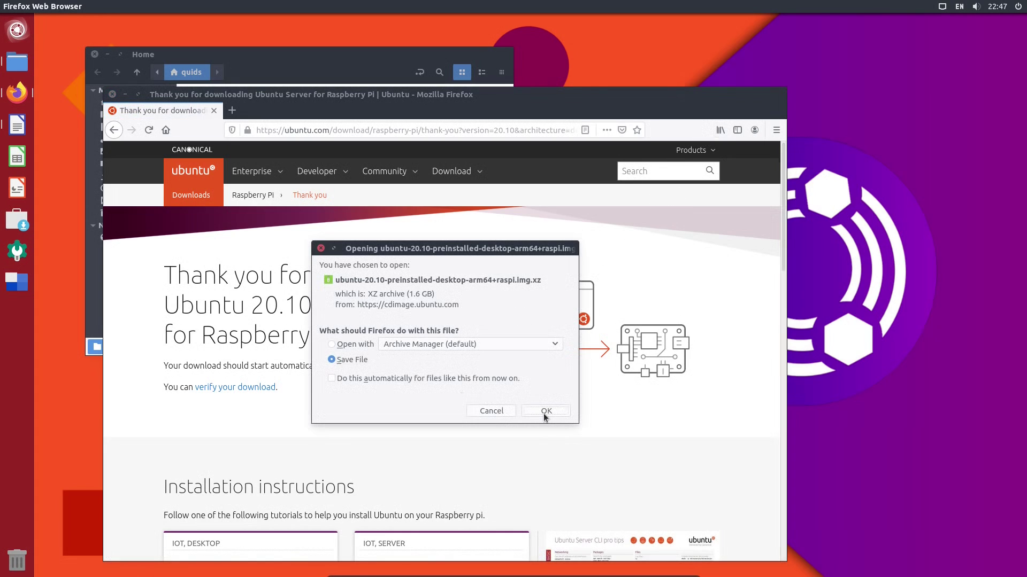
click(544, 412)
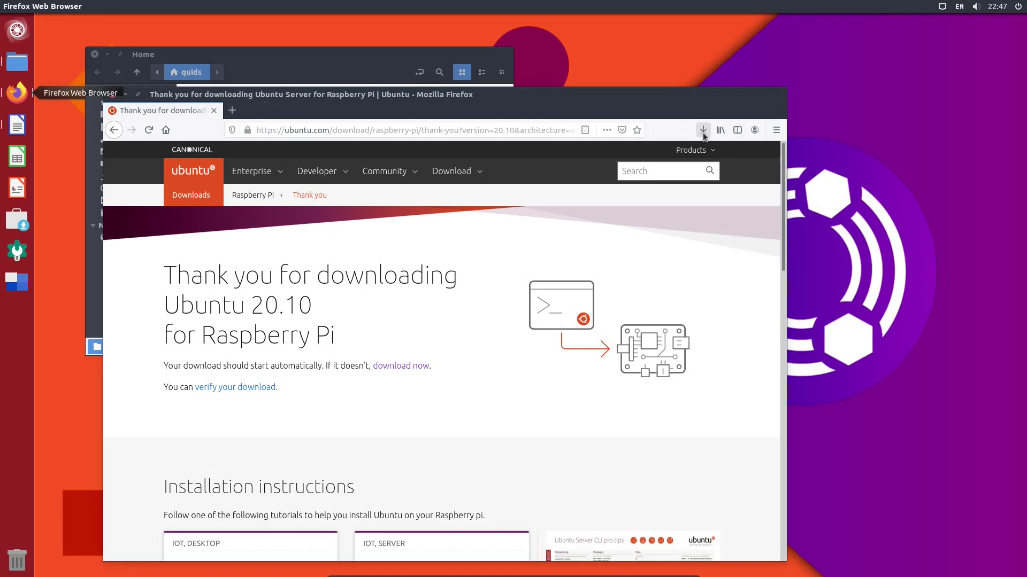
Cancel the in-progress Ubuntu image download from Firefox's downloads list
click(17, 96)
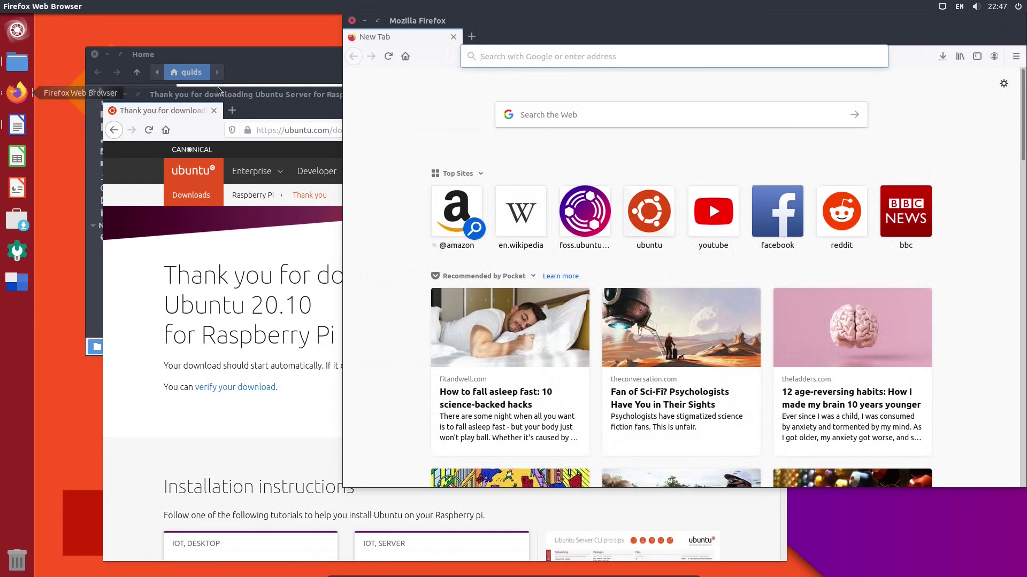
click(352, 21)
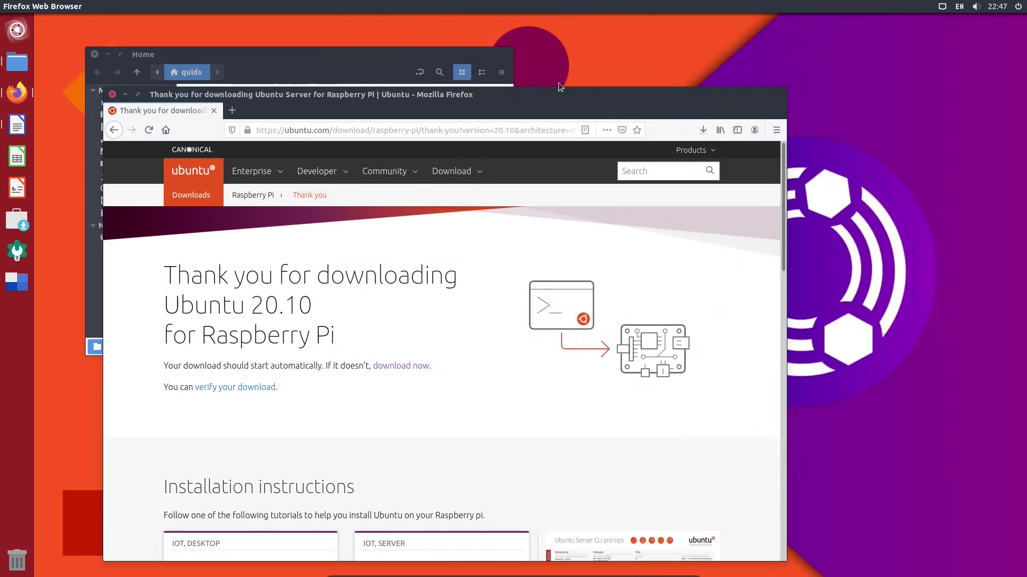
click(703, 130)
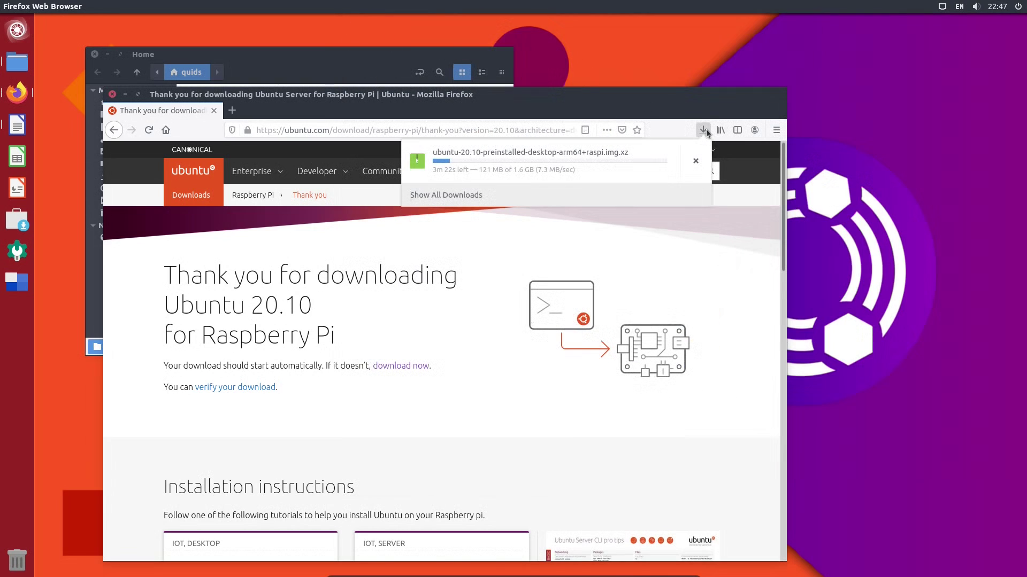
click(698, 166)
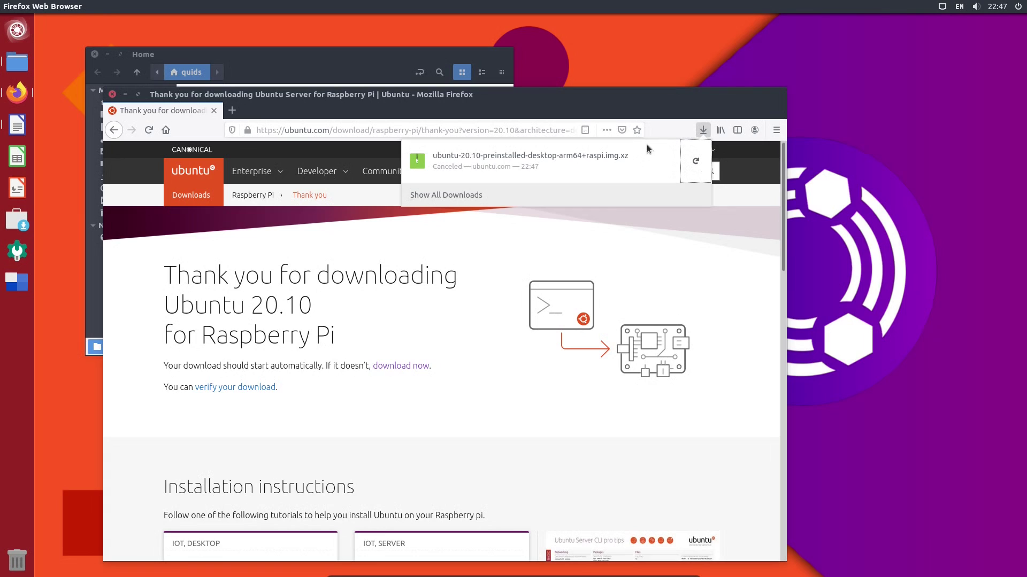
click(669, 132)
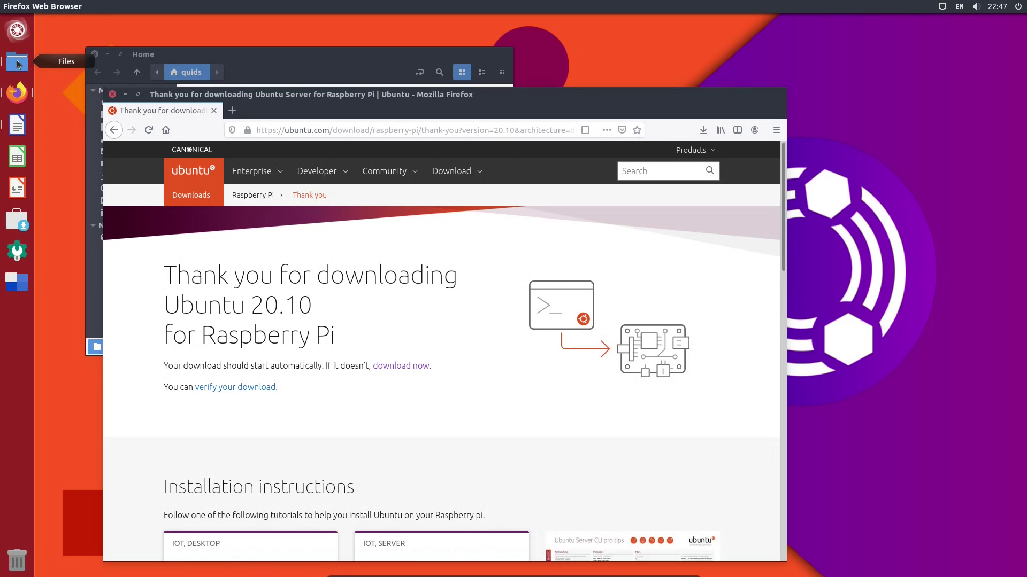
click(720, 130)
Read the 'Firefox-Unity Integration?' forum thread, highlighting part of its opening paragraph
click(690, 288)
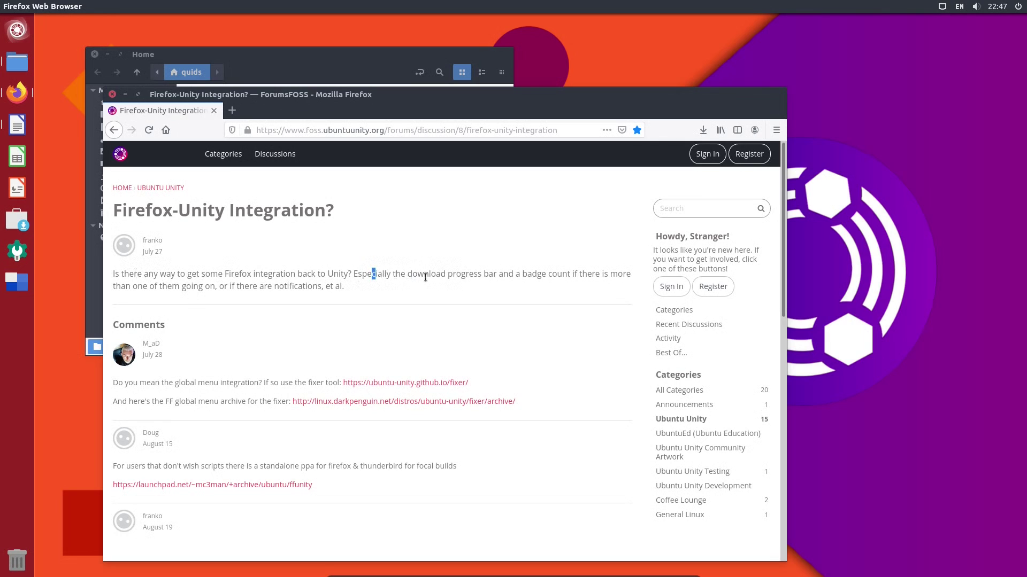
drag(373, 275, 557, 273)
click(559, 294)
scroll(182, 208, down, 6)
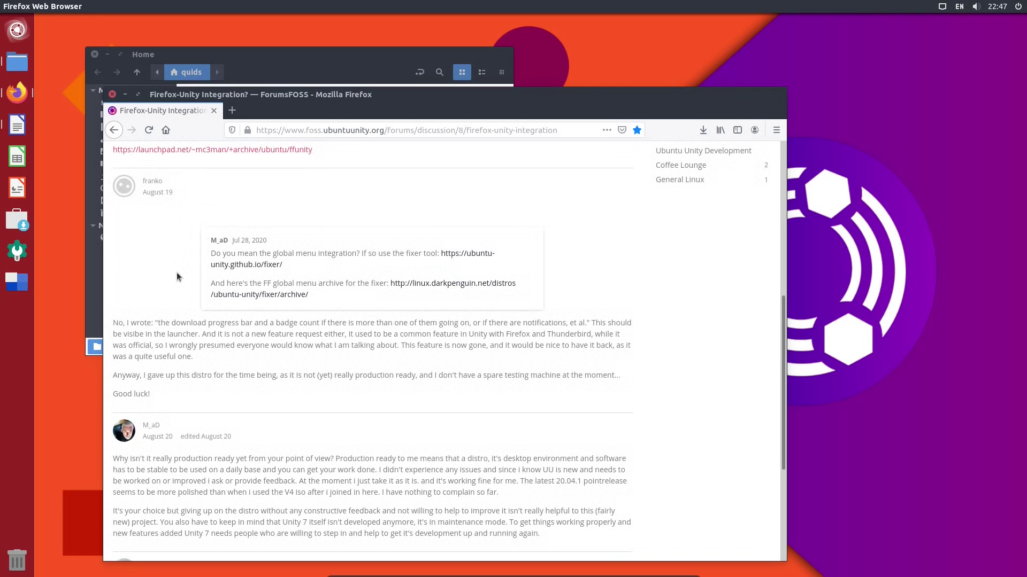
scroll(182, 297, down, 3)
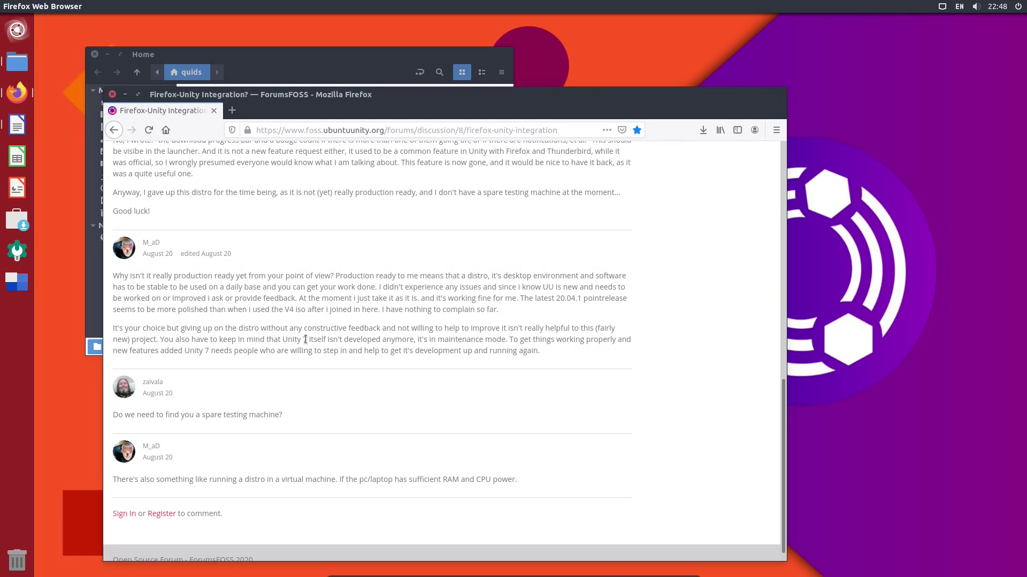
Select the 'it's in maintenance mode' passage, clear it, and minimise Firefox
drag(424, 339, 416, 339)
drag(478, 345, 553, 350)
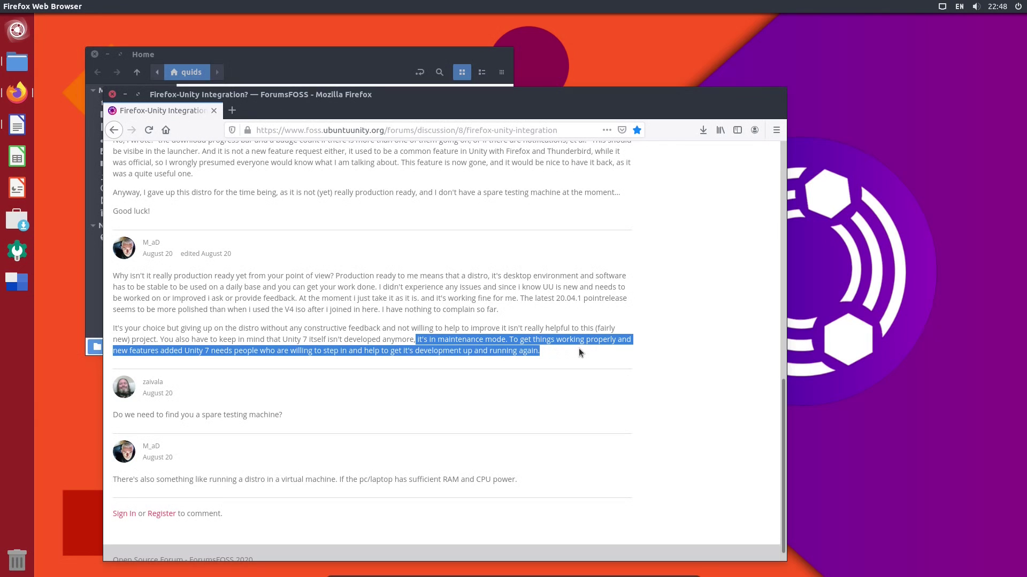
click(575, 353)
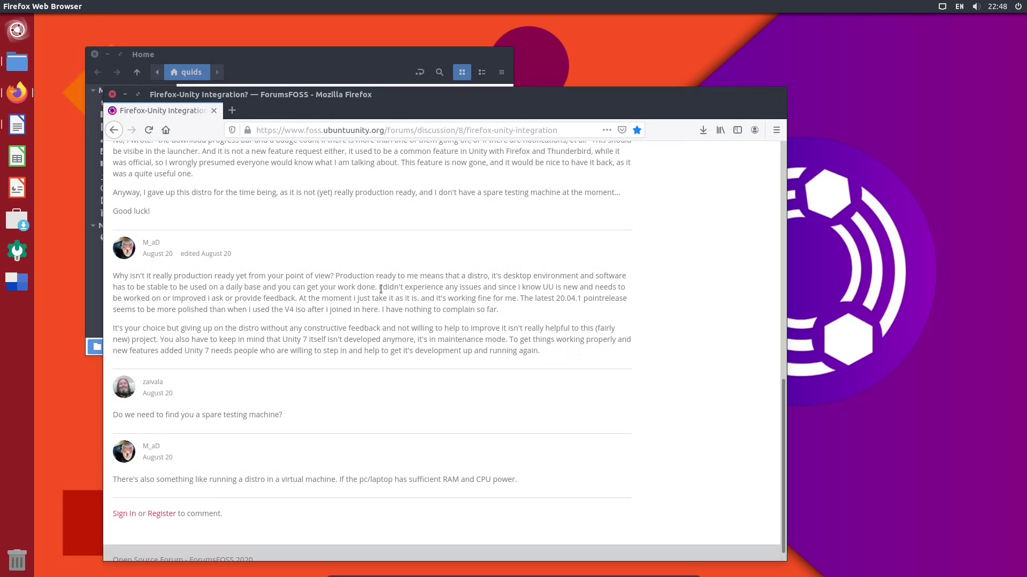
click(125, 95)
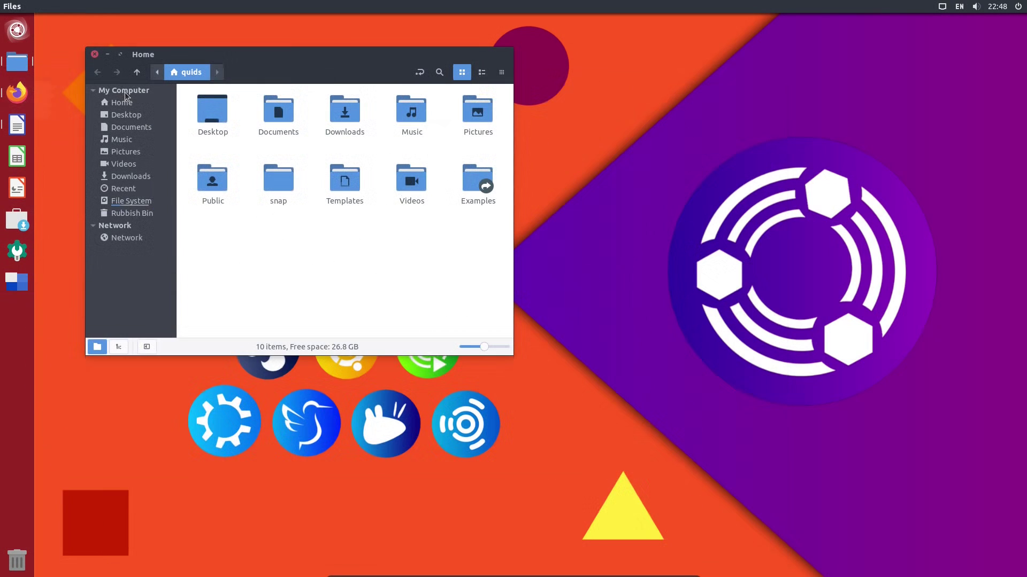
Minimise Files and launch Rhythmbox Music Player by searching 'rh' in the Dash
click(107, 54)
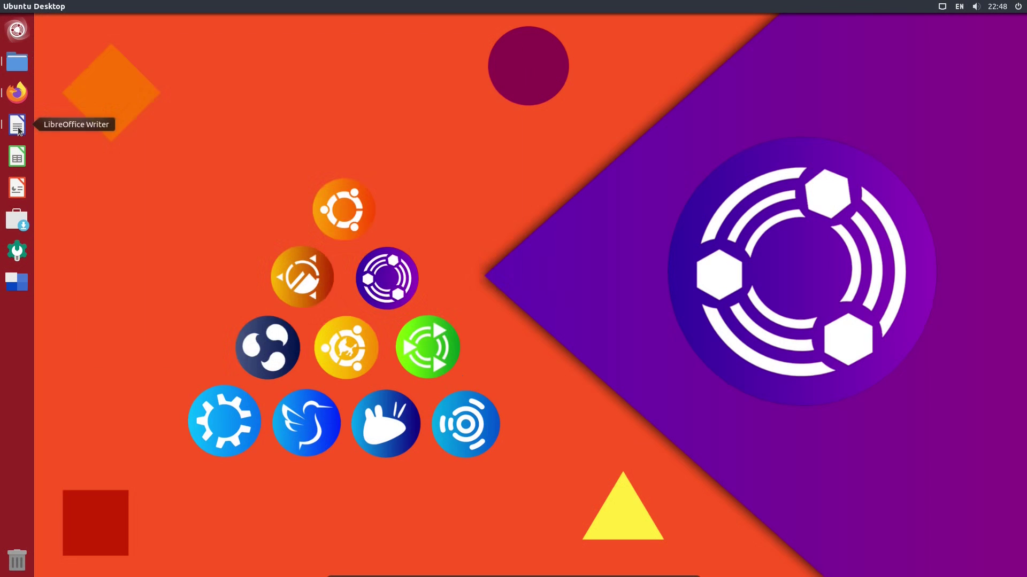
click(24, 31)
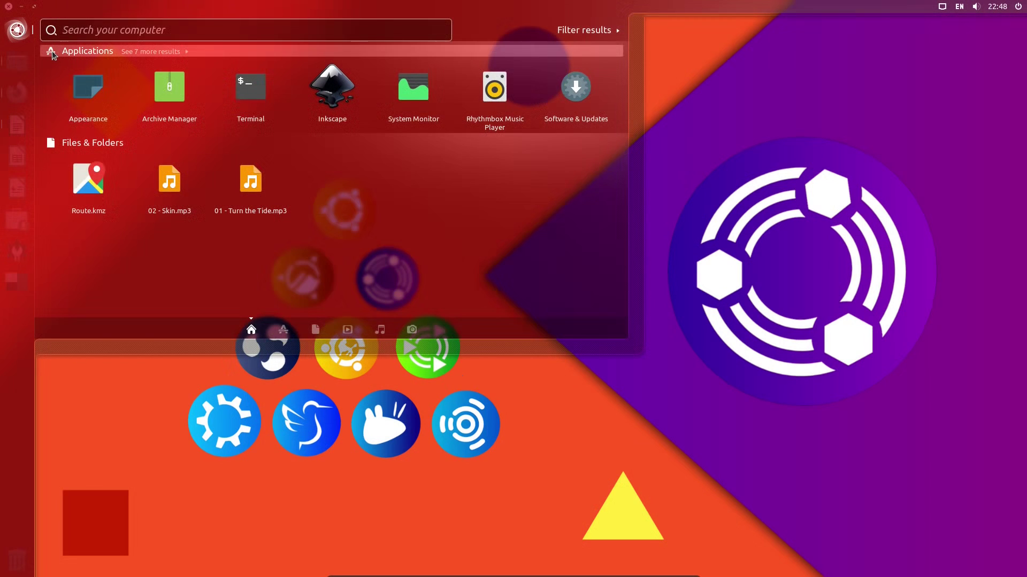
text(rh)
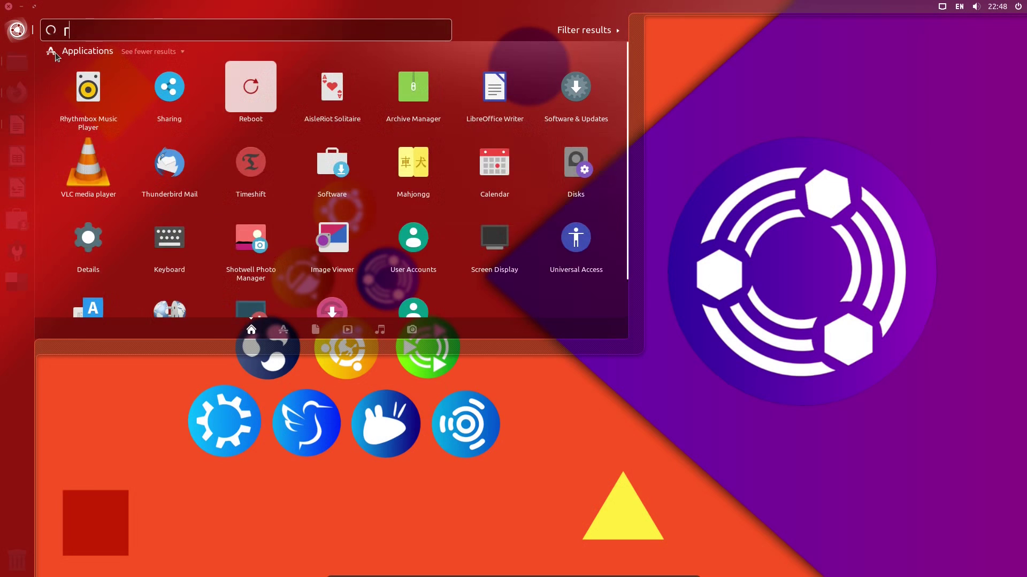
click(88, 106)
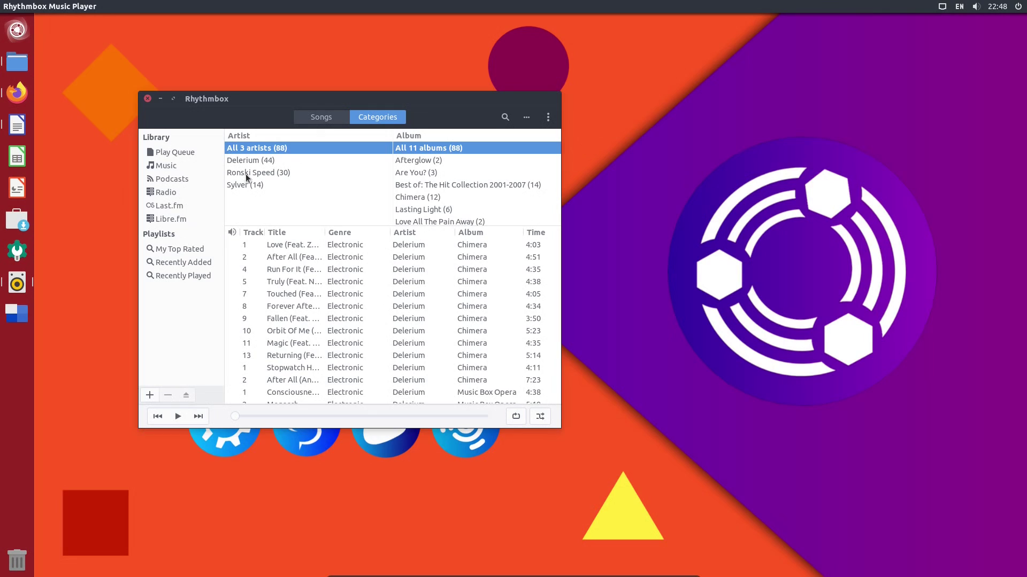
Play music from Rhythmbox's launcher quicklist, then pause it from the sound menu
right_click(15, 286)
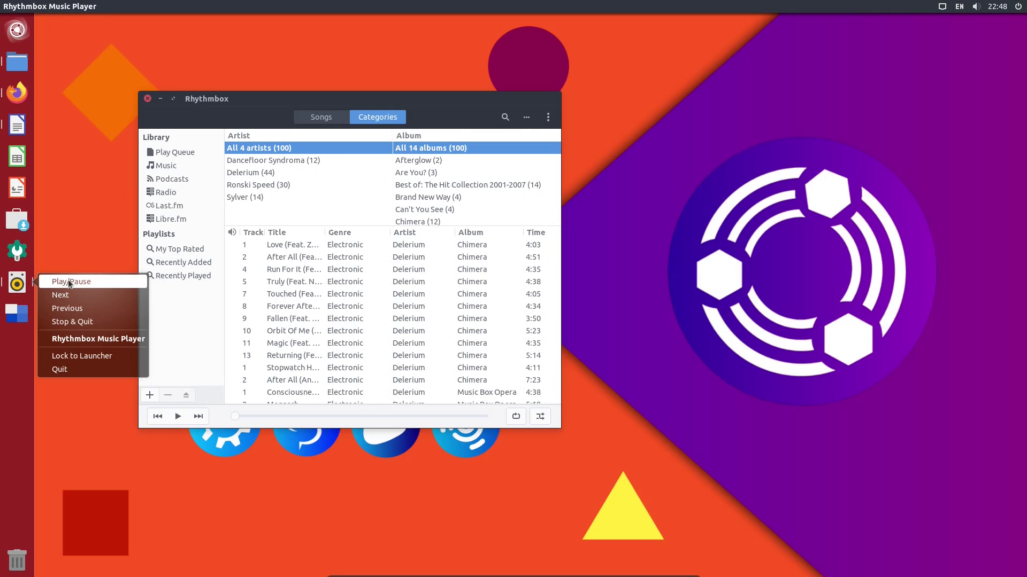
click(68, 280)
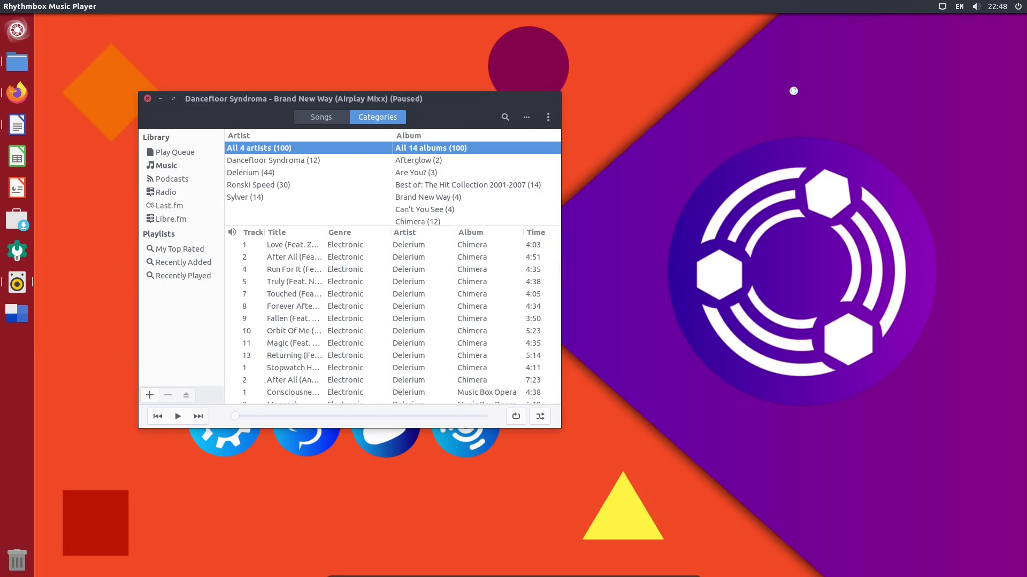
click(975, 7)
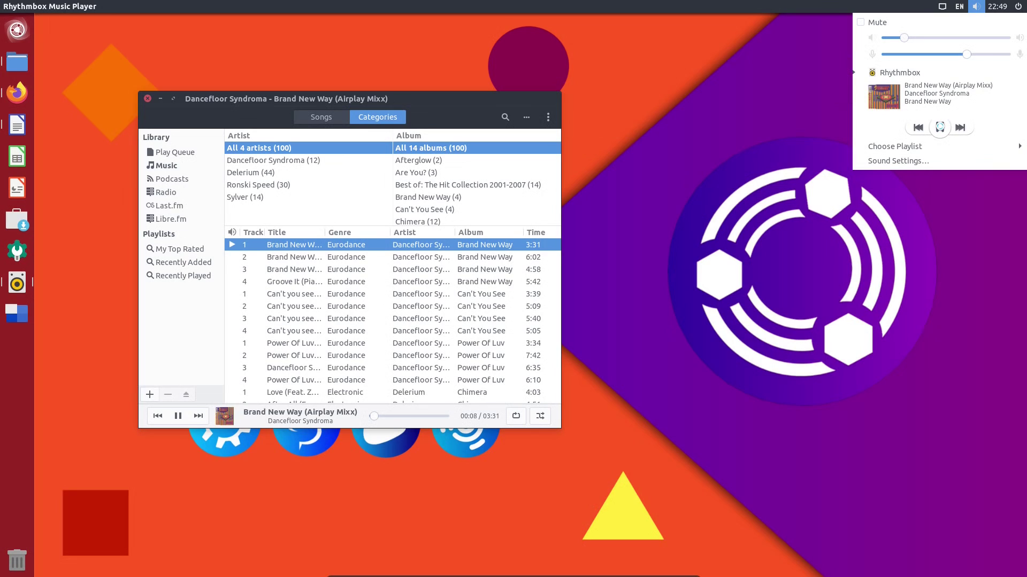
click(940, 126)
click(745, 104)
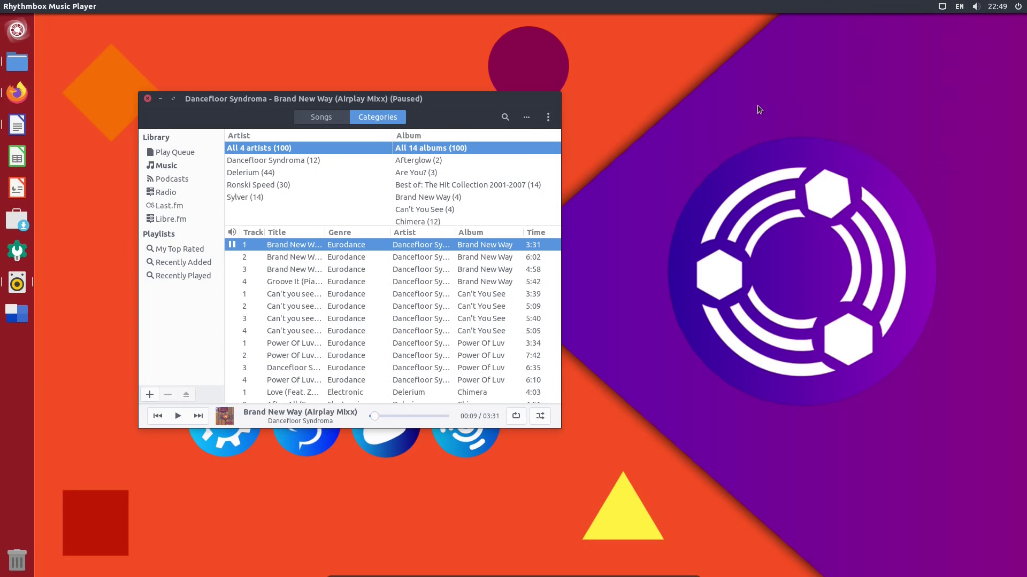
Cancel the Shut Down prompt from the power menu, then Alt+Tab to Show Desktop
click(1019, 7)
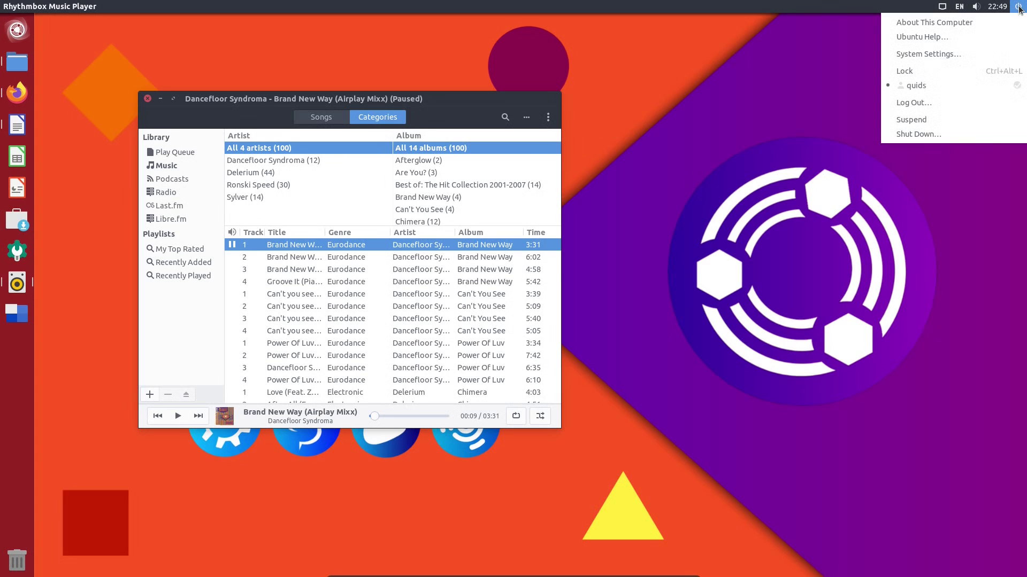
click(998, 131)
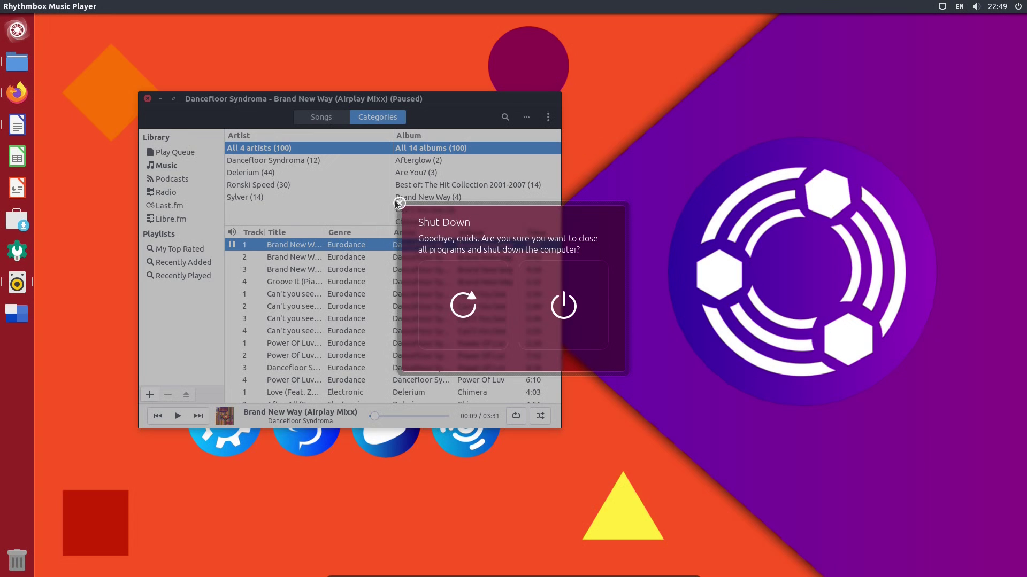
click(399, 202)
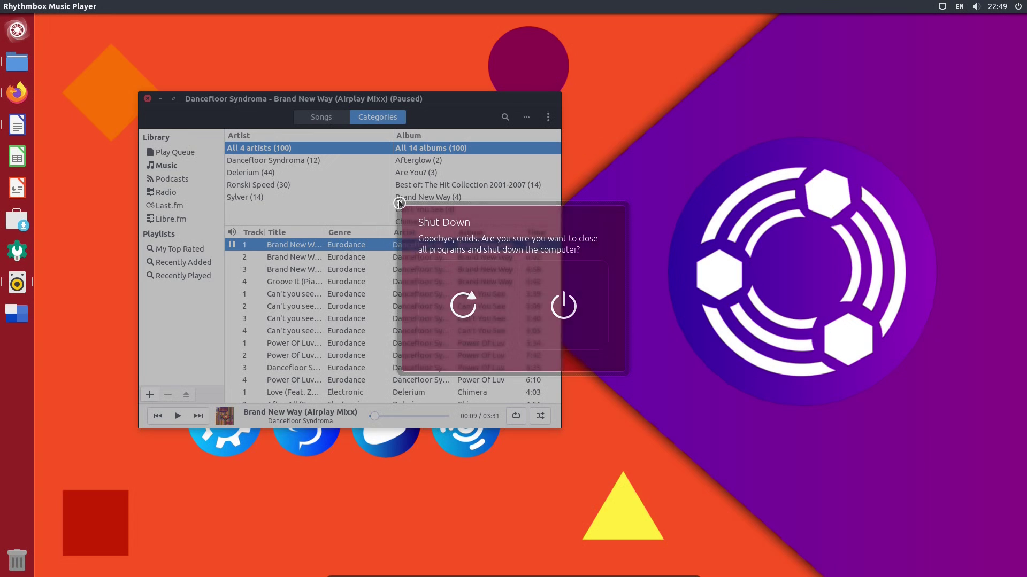
key(alt+Tab)
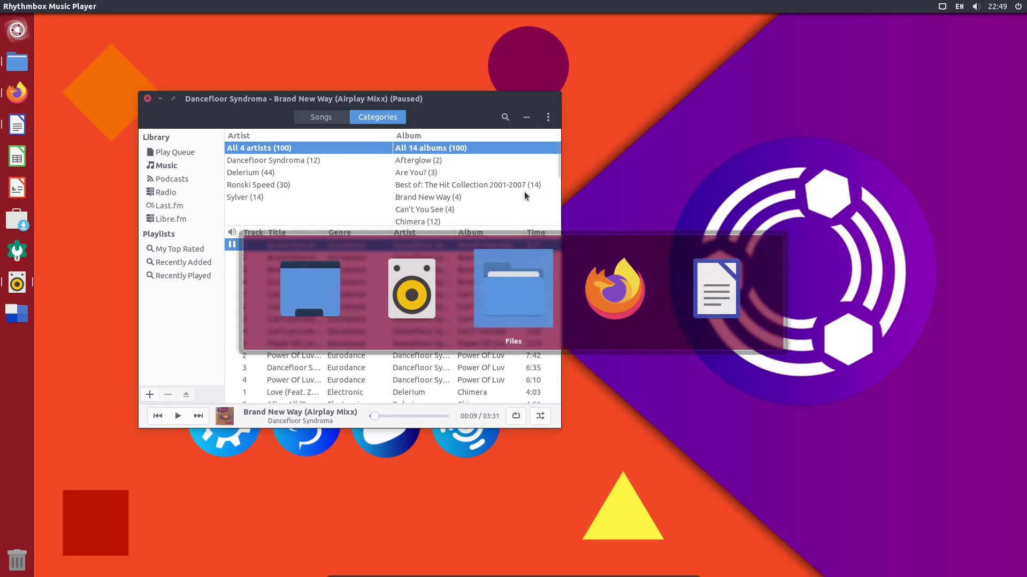
key(alt+Tab)
key(alt+Tab)
key(alt+Tab)
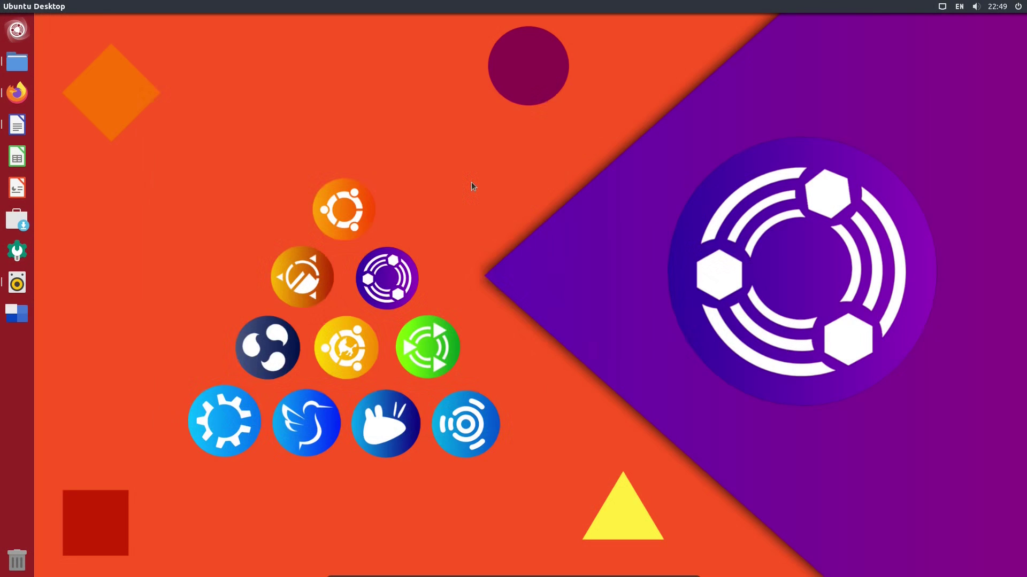
Open the Dash, clear the old search, and try 'ink' in the Applications lens
click(17, 30)
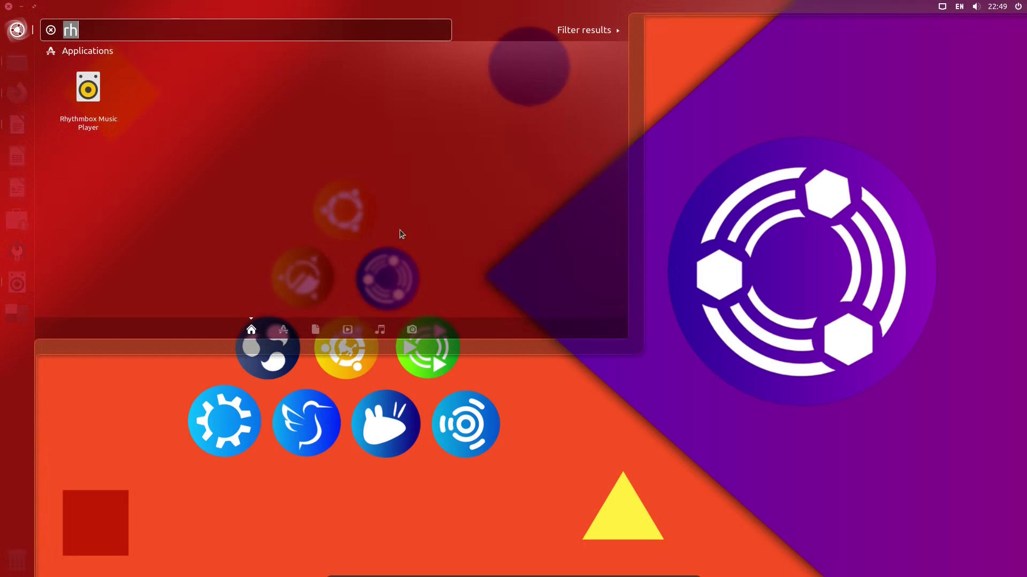
key(BackSpace)
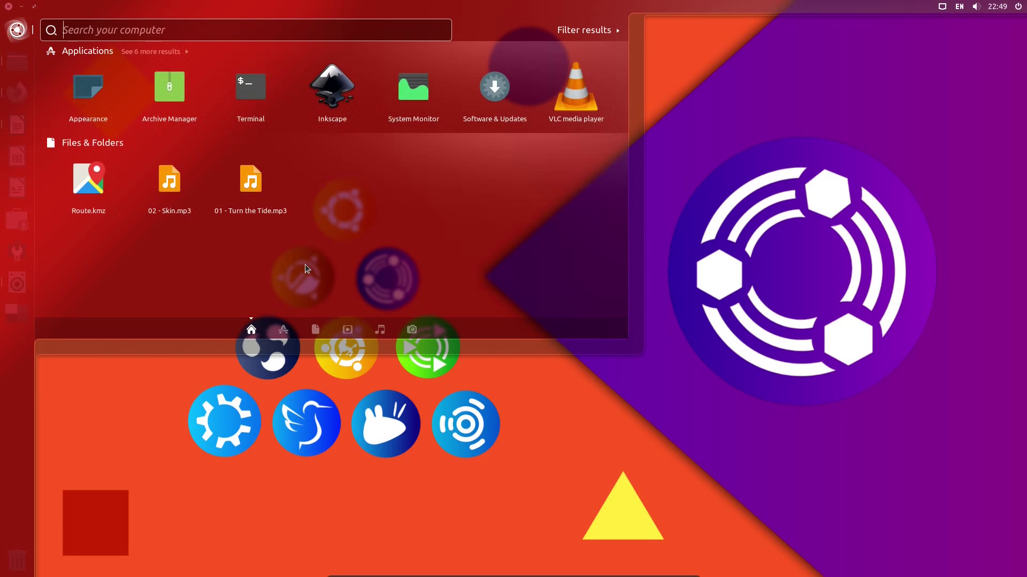
click(292, 324)
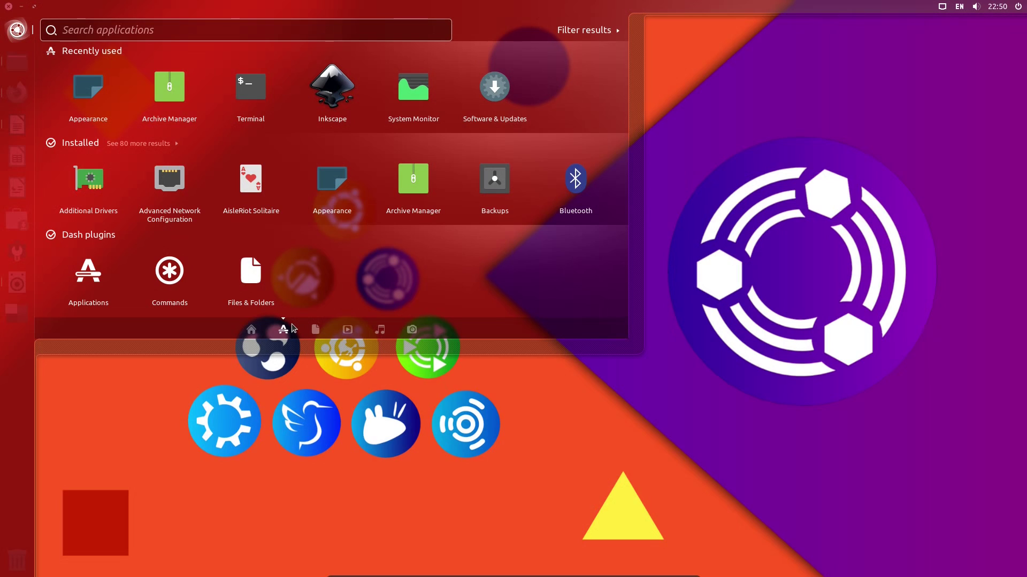
text(in)
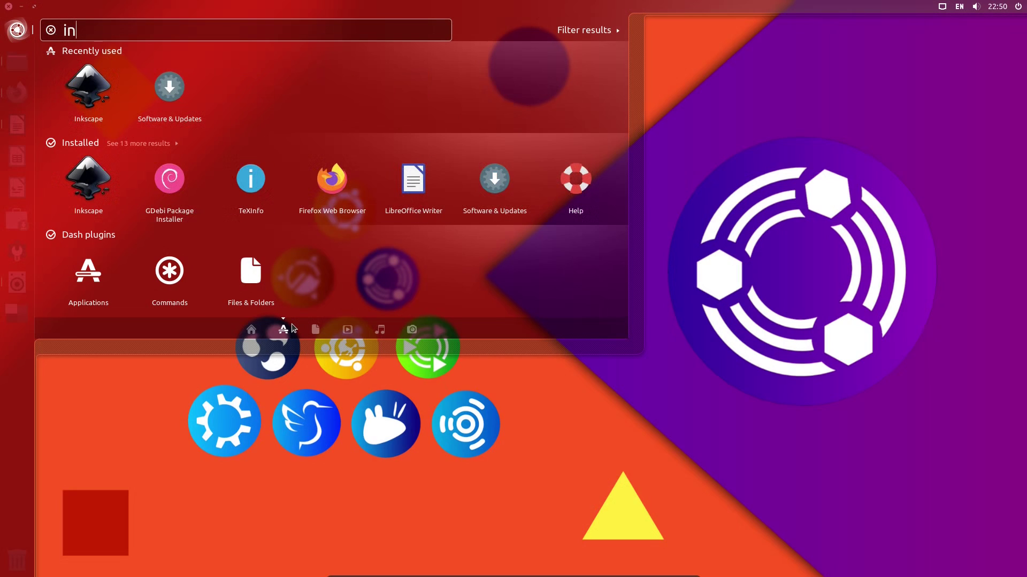
text(k)
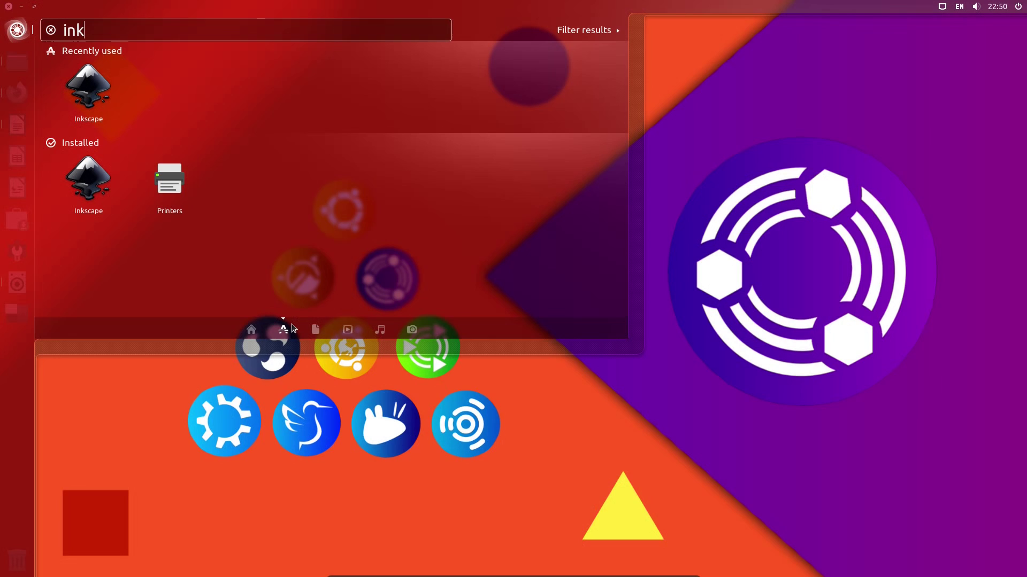
key(BackSpace)
key(BackSpace)
key(BackSpace)
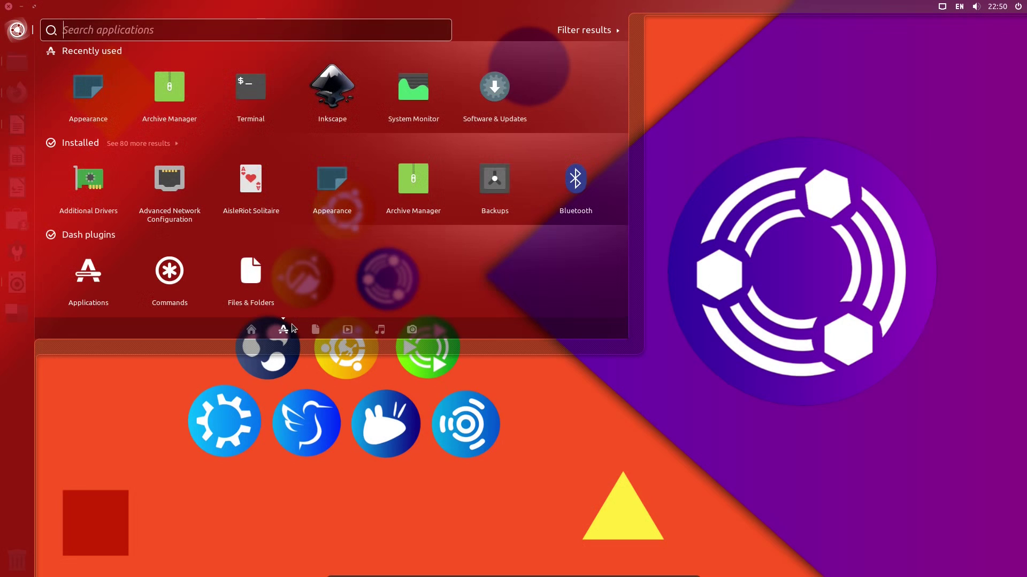
Return the Dash to Home, then type and erase 'file'
click(251, 329)
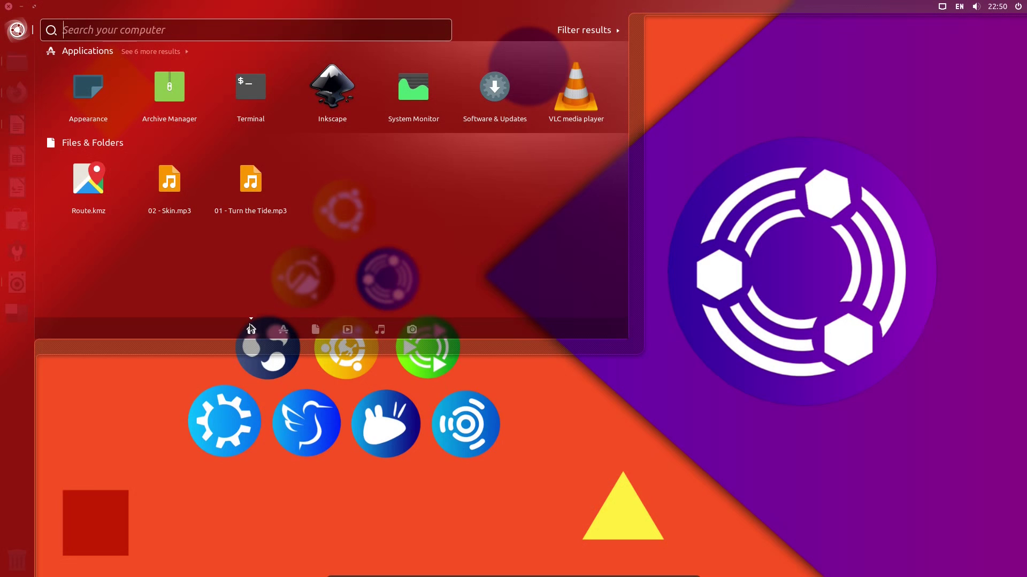
text(fi)
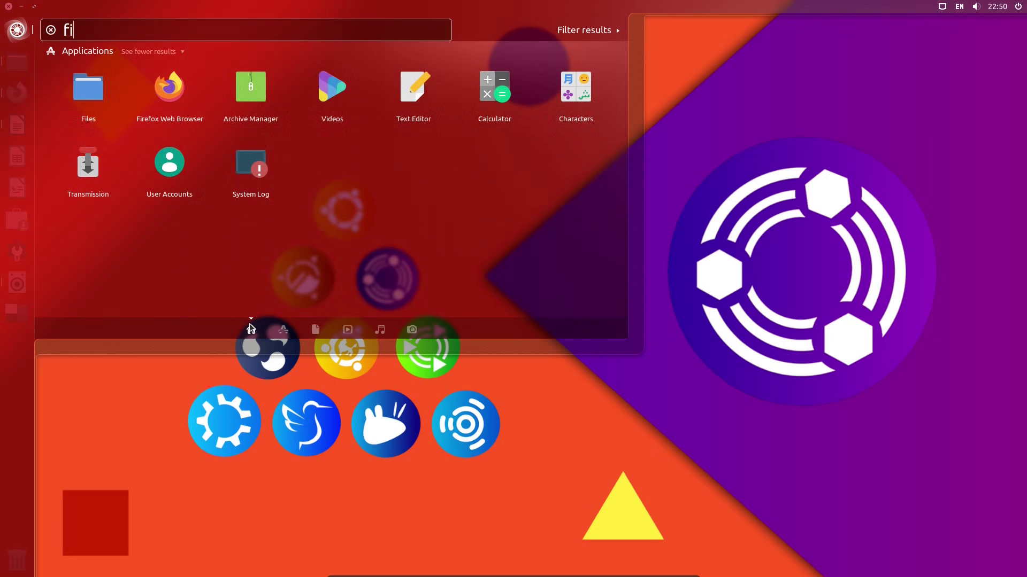
text(l)
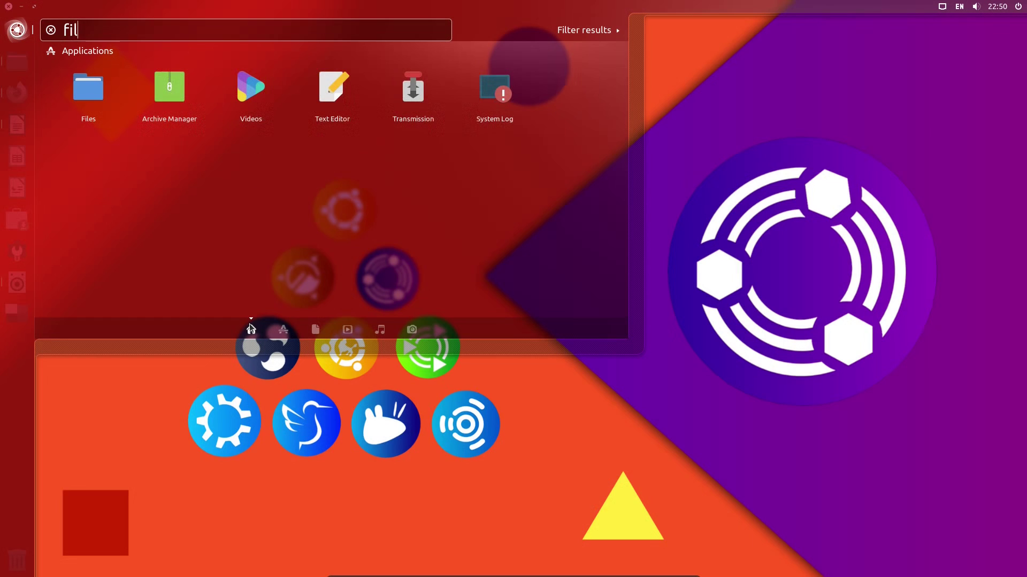
text(e)
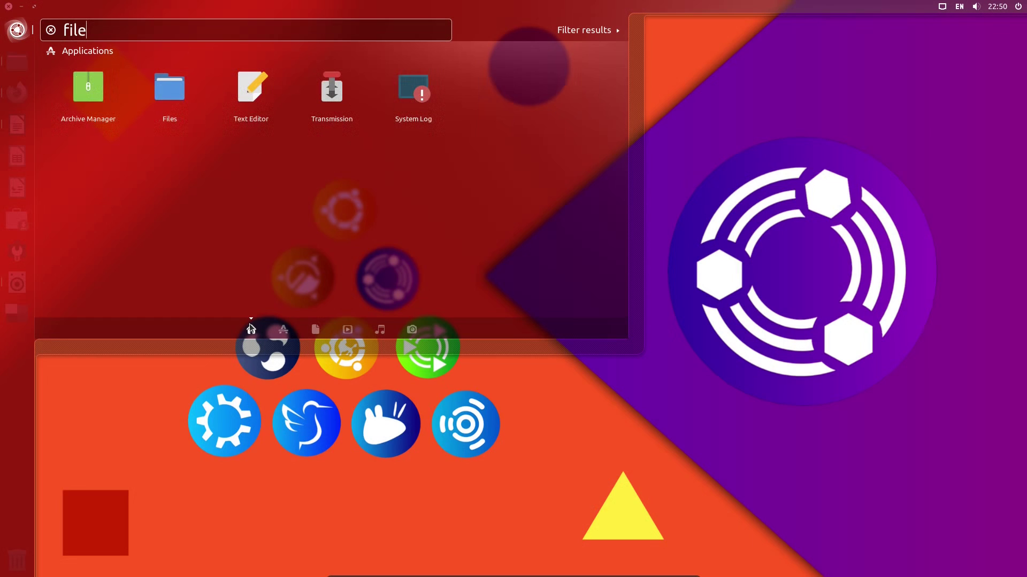
key(BackSpace)
key(BackSpace)
key(BackSpace)
key(BackSpace)
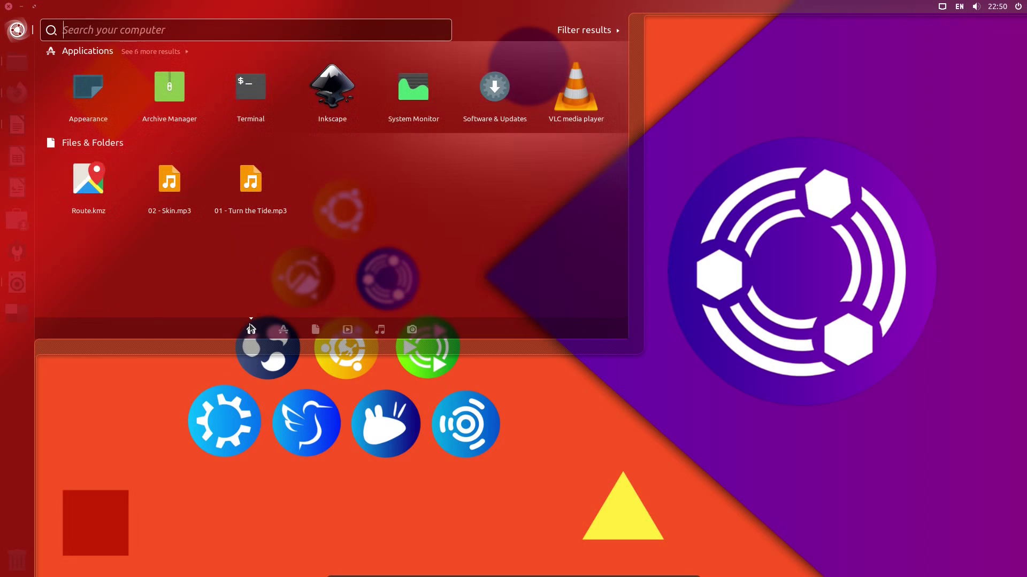
Open the Documents folder in Files from the Dash's Files & Folders lens
click(316, 330)
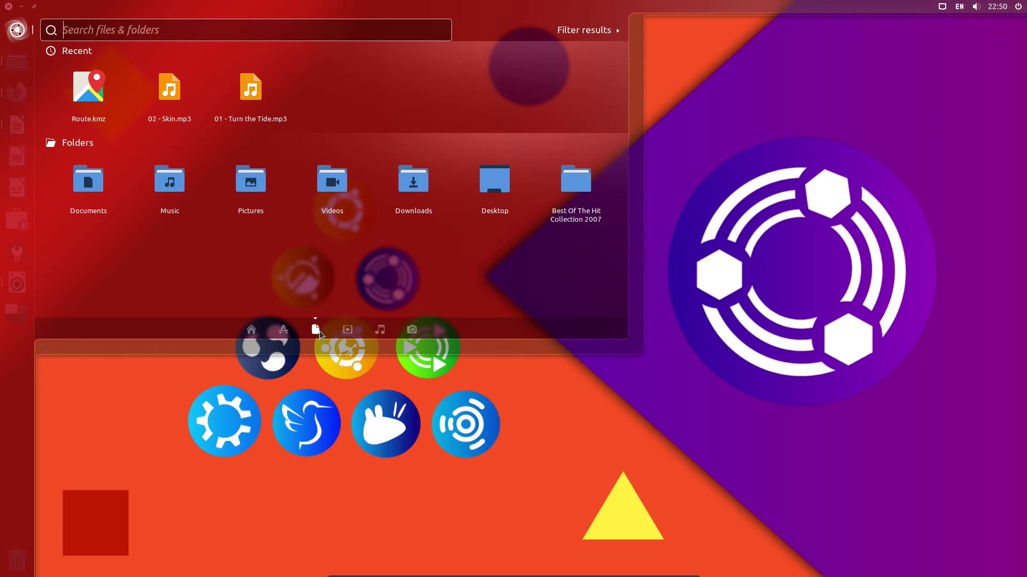
text(file)
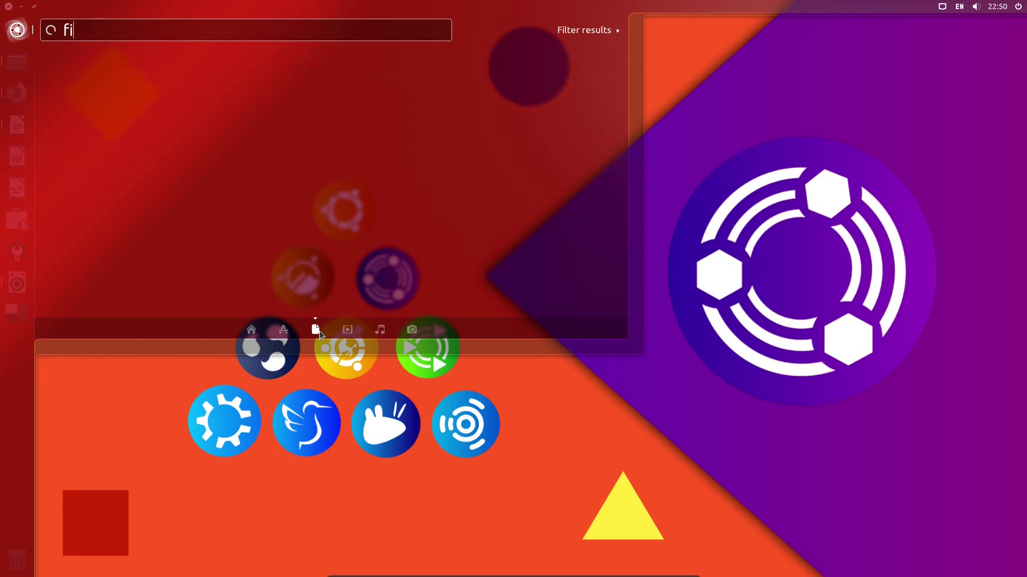
key(BackSpace)
key(BackSpace)
key(BackSpace)
key(BackSpace)
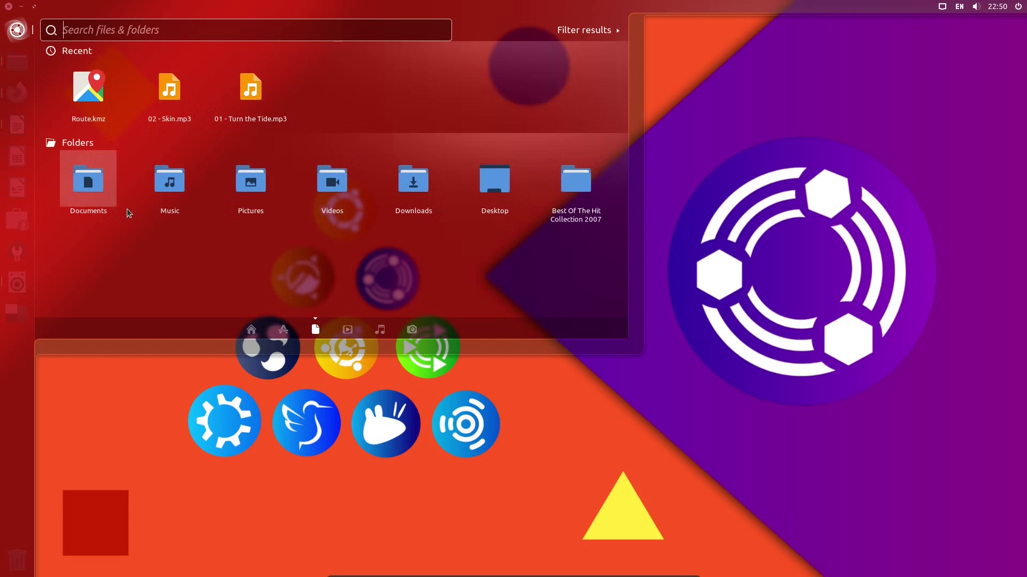
click(88, 182)
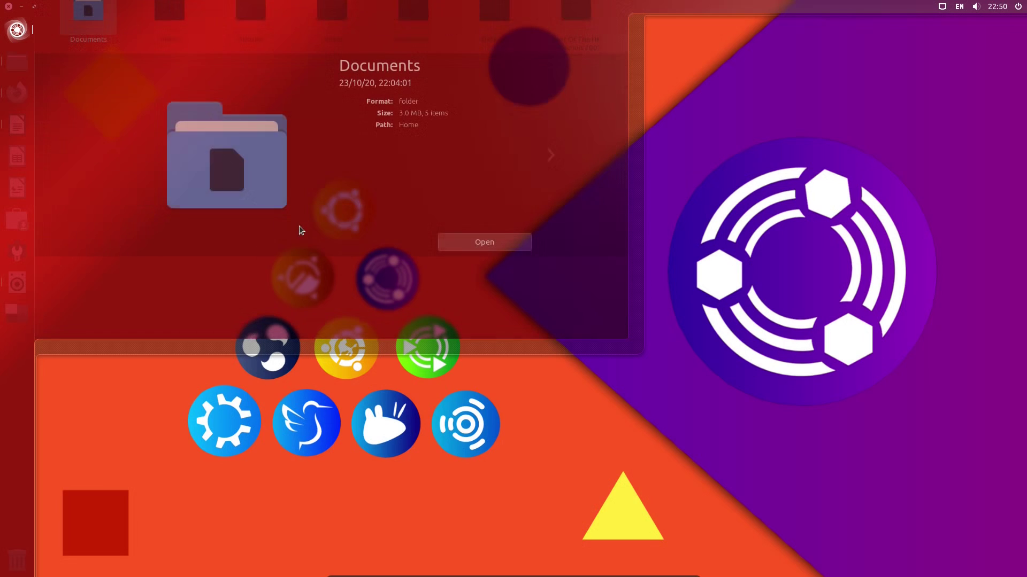
click(475, 243)
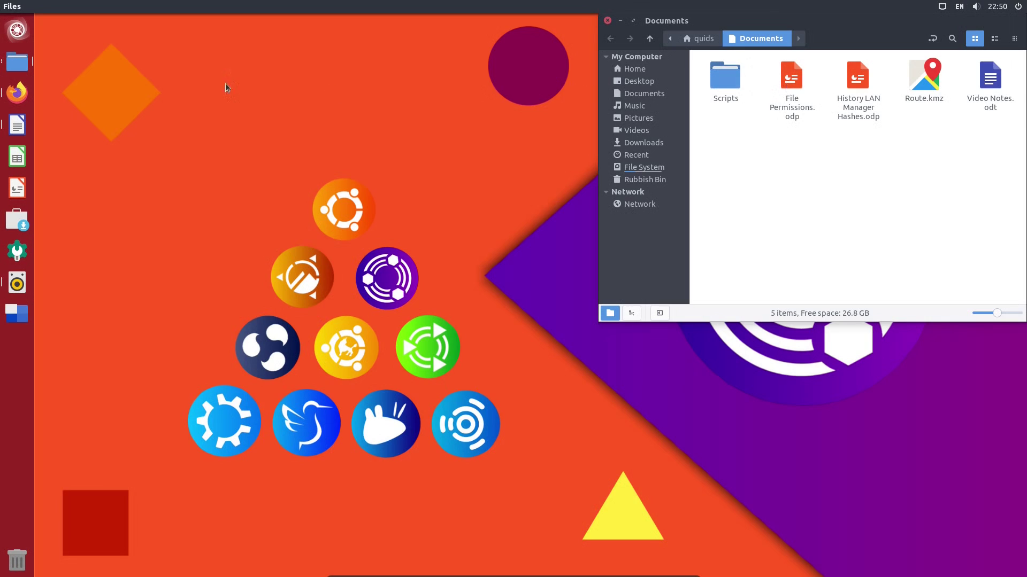
Open the Dash and search for 'turn' to find Turn the Tide.mp3
click(30, 25)
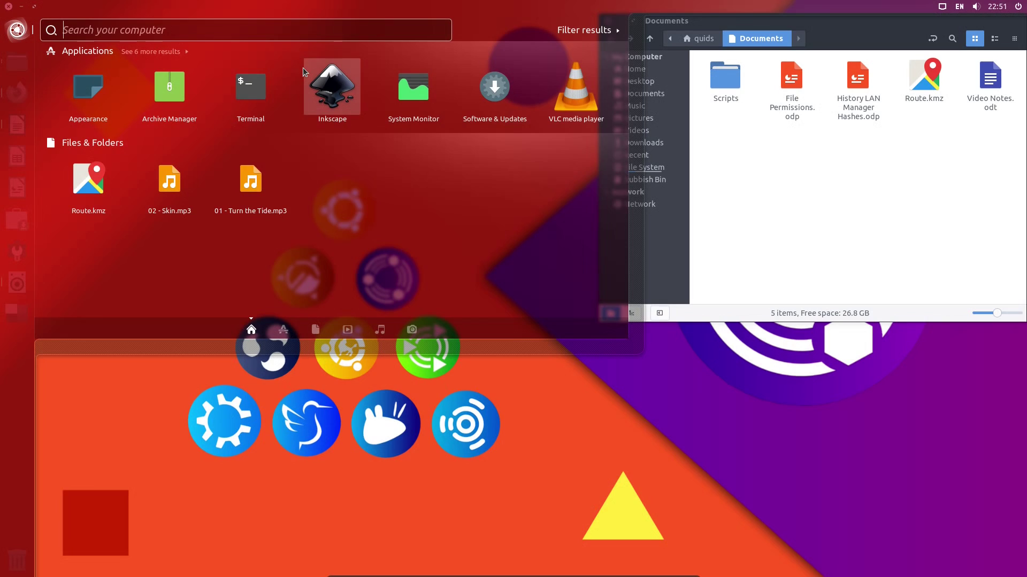
text(turn)
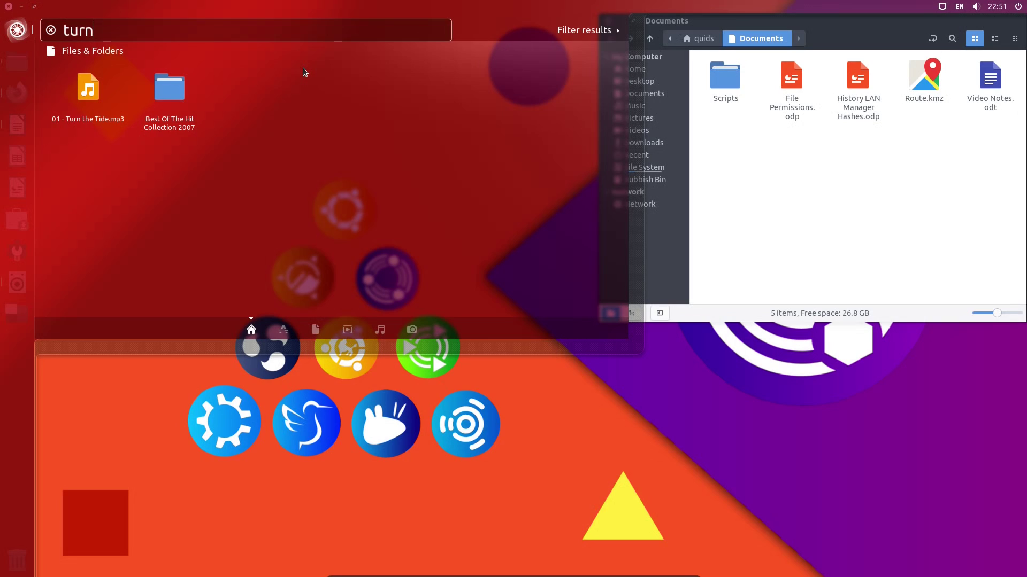
Clear the search and try 'turn' in the Dash Music lens, then erase it
key(BackSpace)
key(BackSpace)
key(BackSpace)
key(BackSpace)
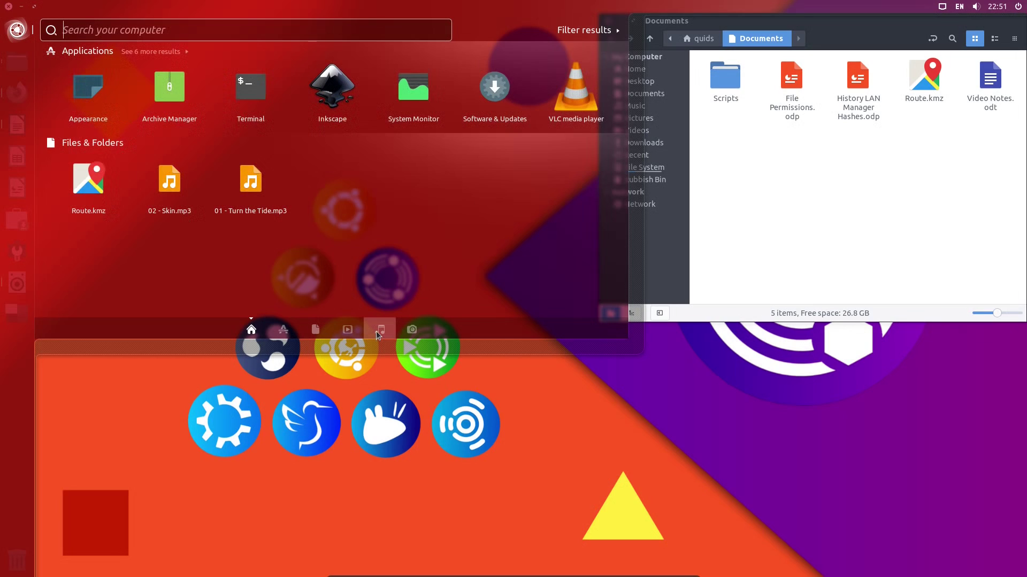
click(377, 331)
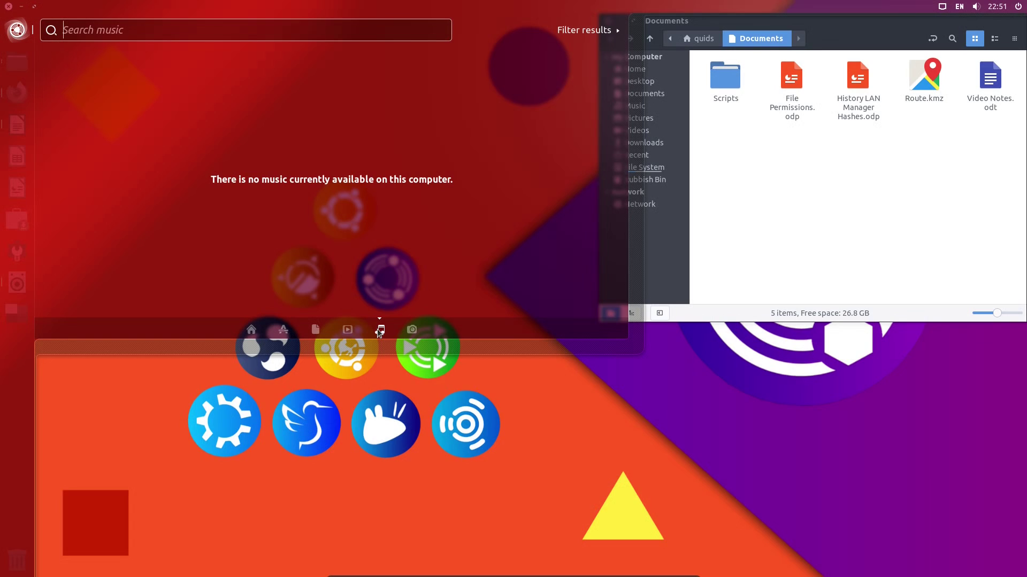
text(turn)
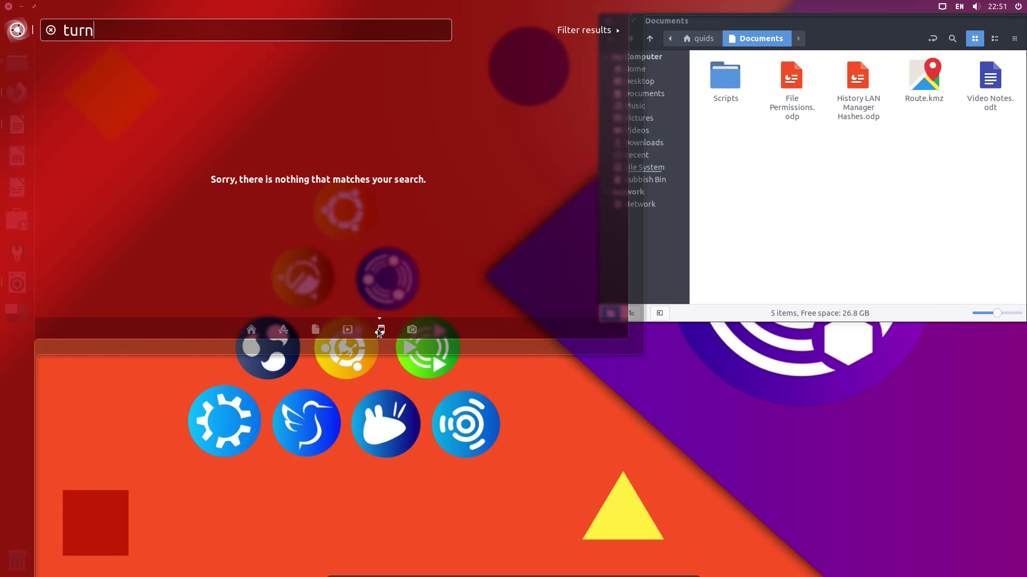
key(BackSpace)
key(BackSpace)
key(BackSpace)
key(BackSpace)
View the Videos and Photos lenses, then close the Dash to return to Files
click(348, 330)
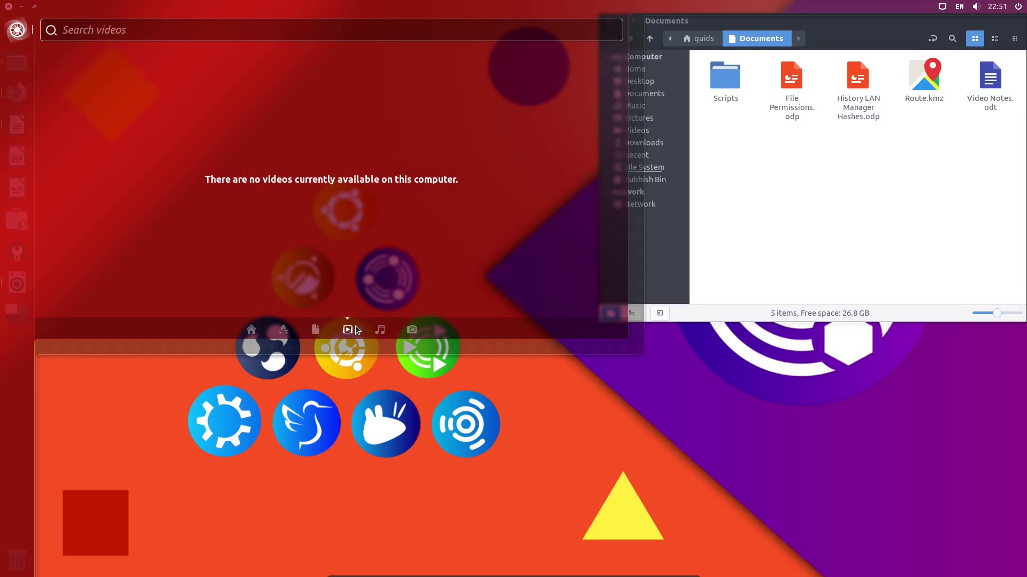
click(415, 332)
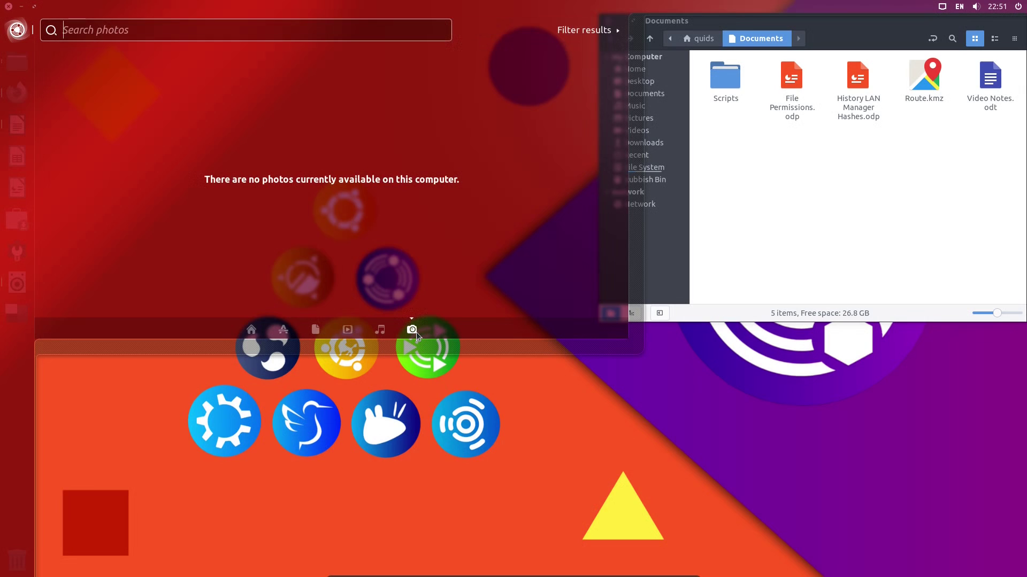
click(726, 207)
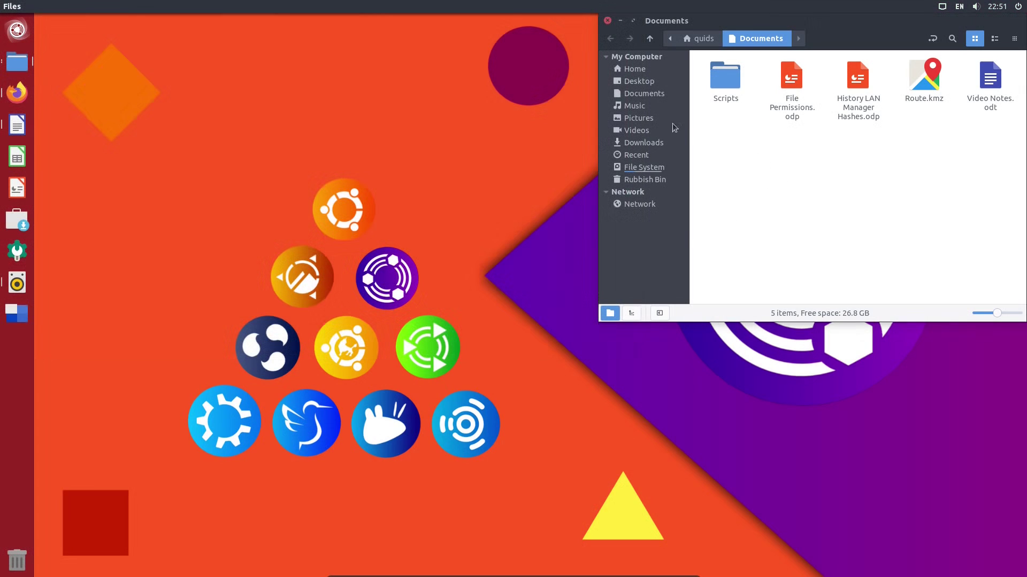
Open Grep.png from the Pictures folder in Image Viewer
click(649, 119)
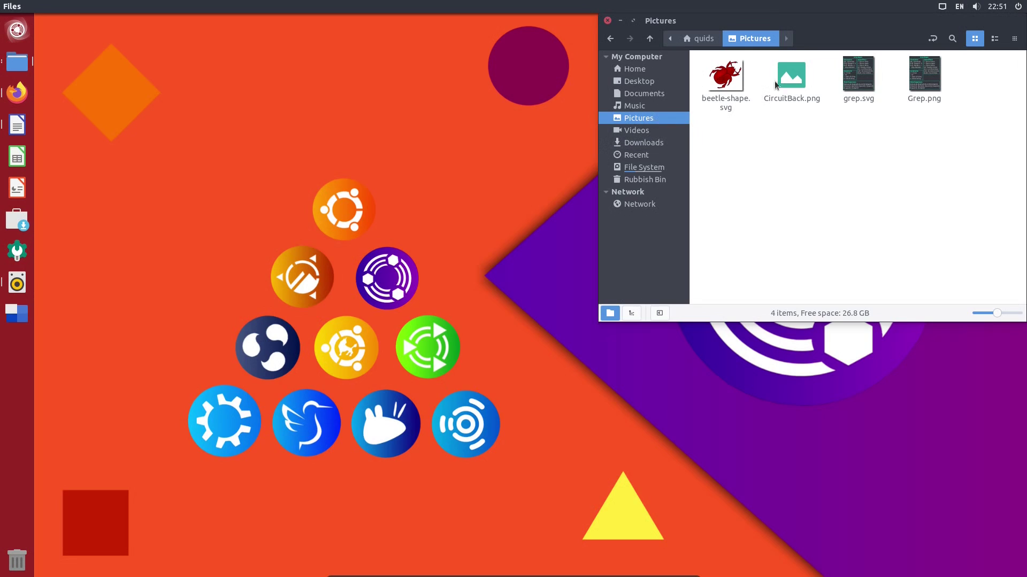
double_click(916, 74)
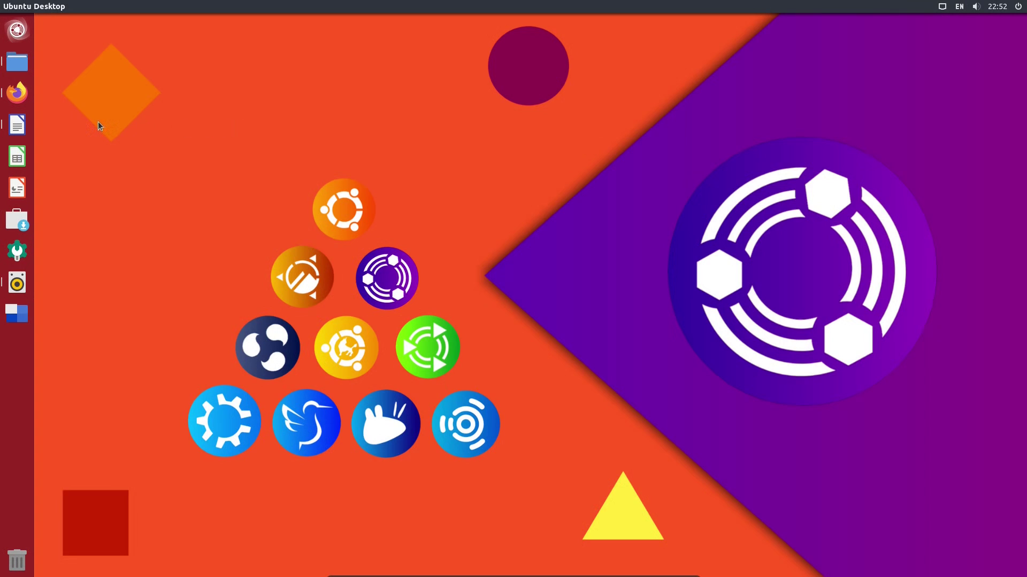
key(super)
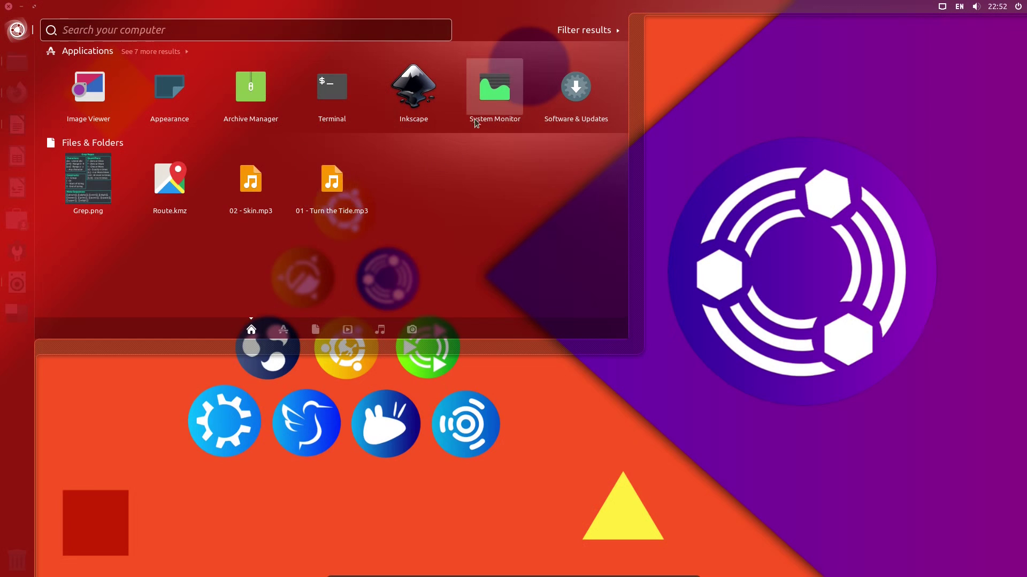
click(495, 91)
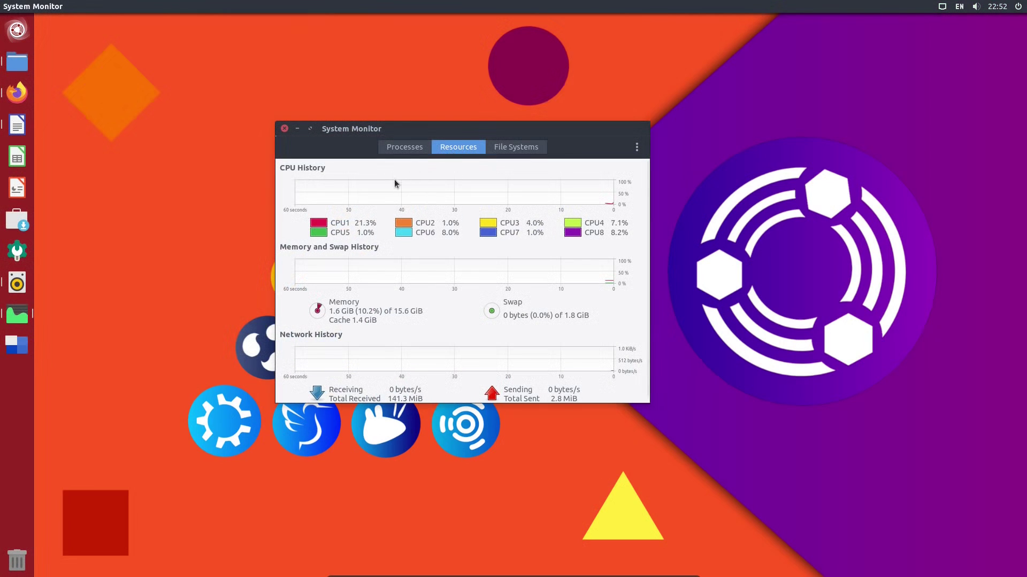
click(284, 129)
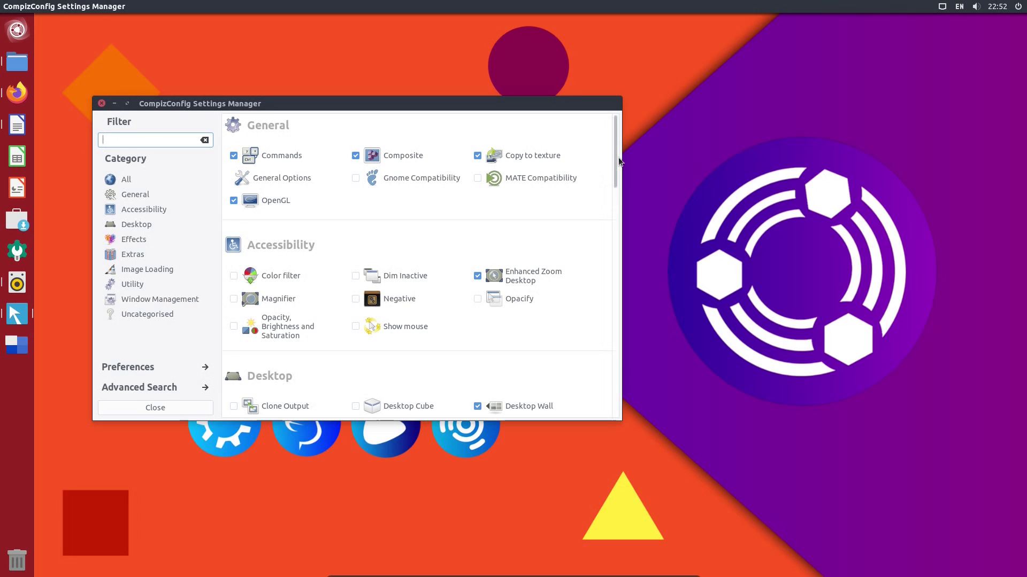
scroll(621, 195, down, 3)
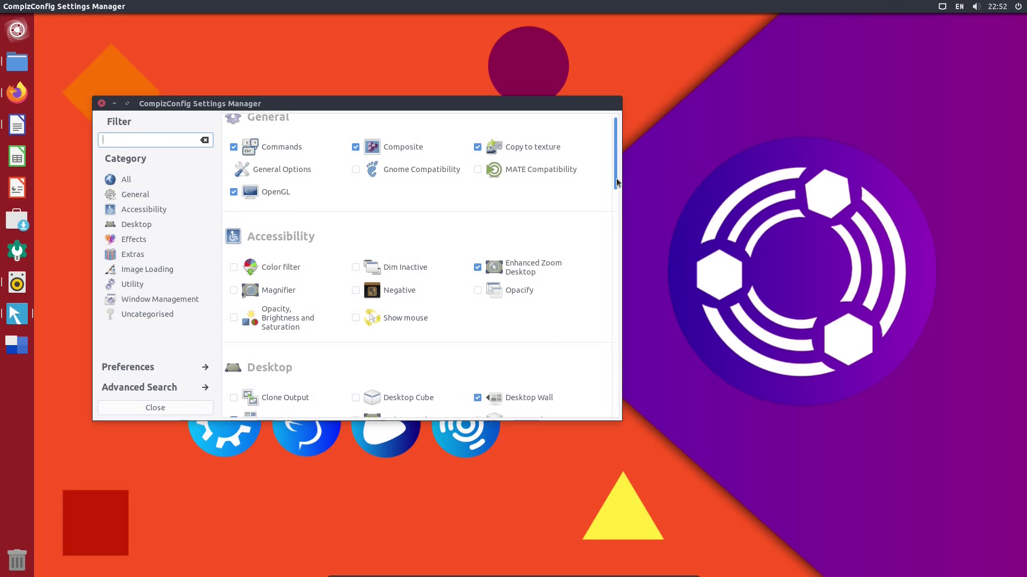
scroll(621, 188, down, 5)
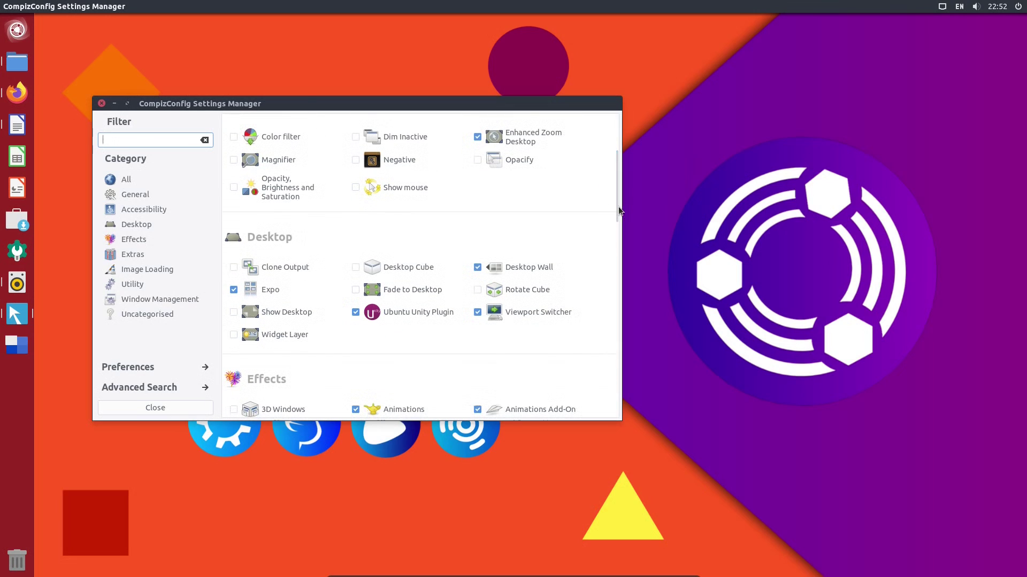
drag(620, 209, 620, 377)
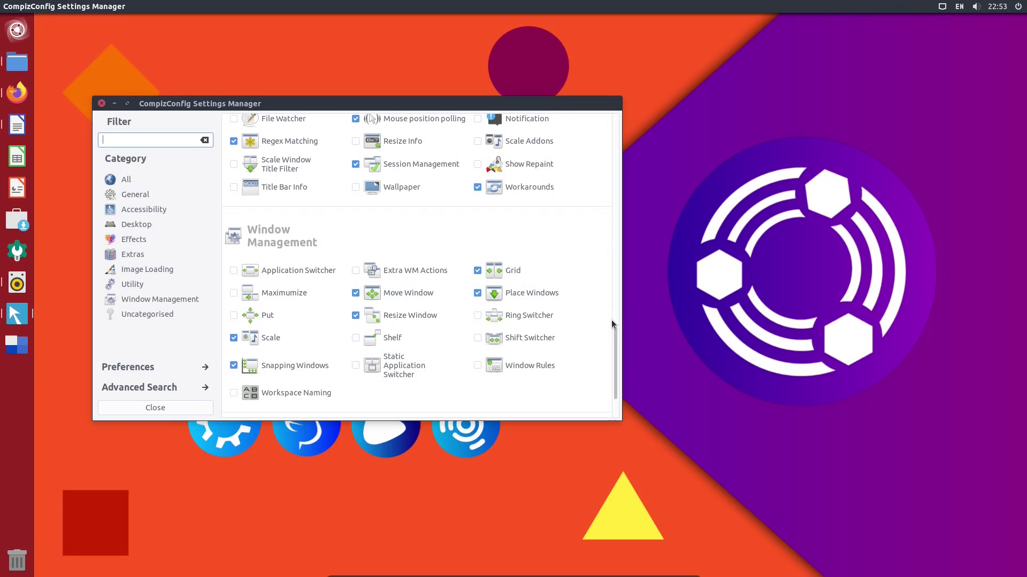
drag(619, 345, 627, 365)
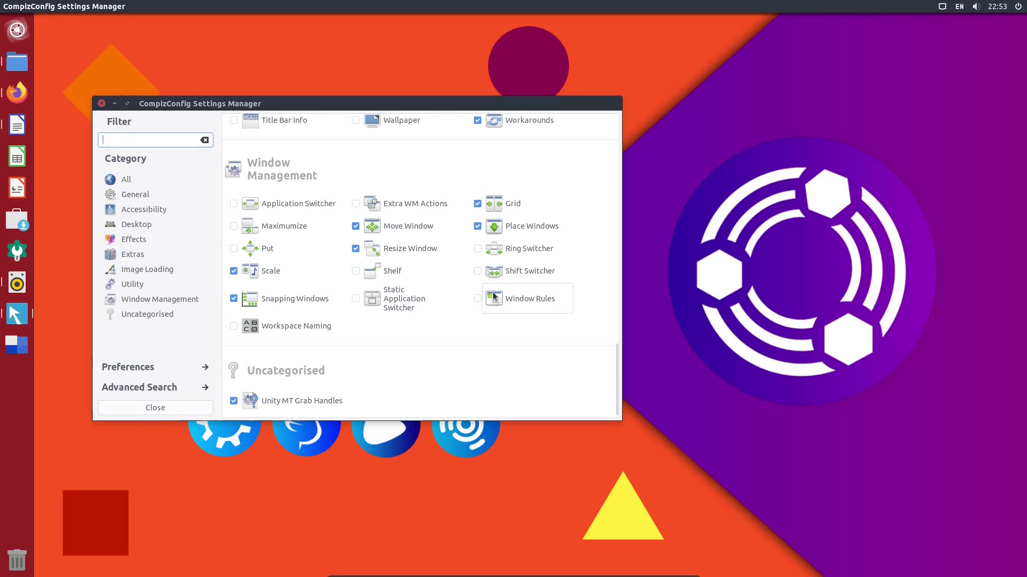
click(134, 239)
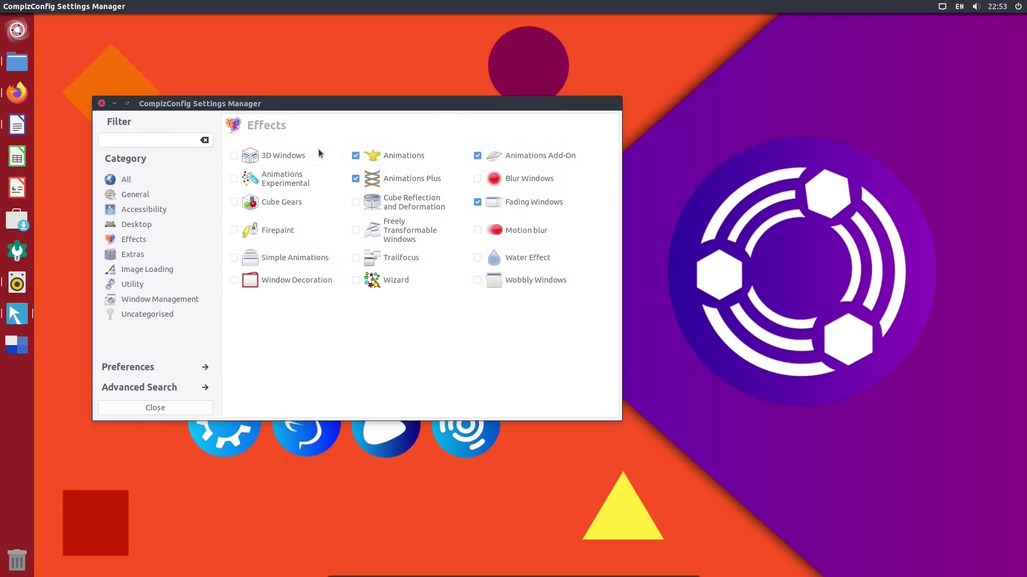
Close Compiz settings and launch Inkscape by searching 'ink' in the Dash
click(102, 103)
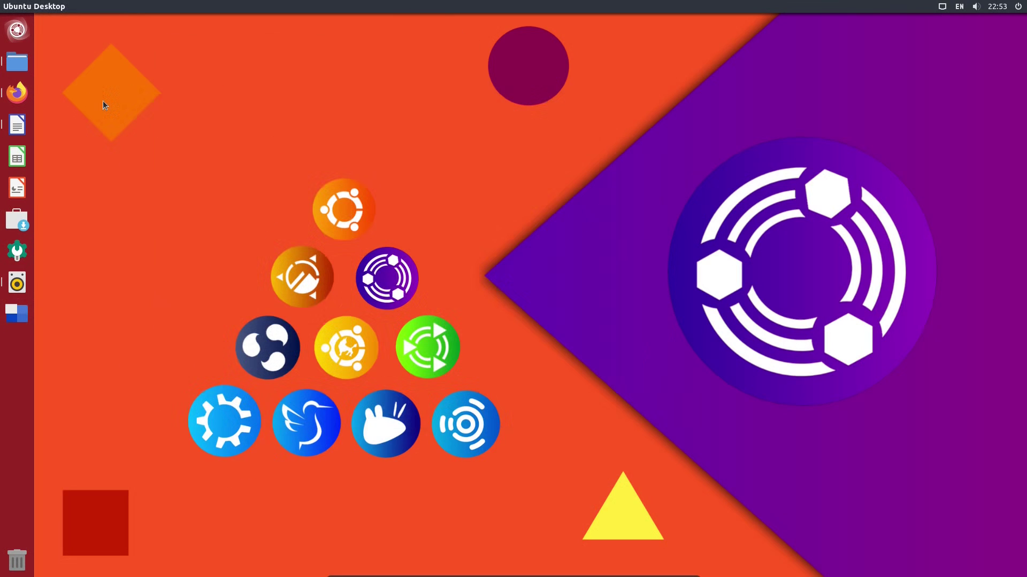
key(super)
text(ink)
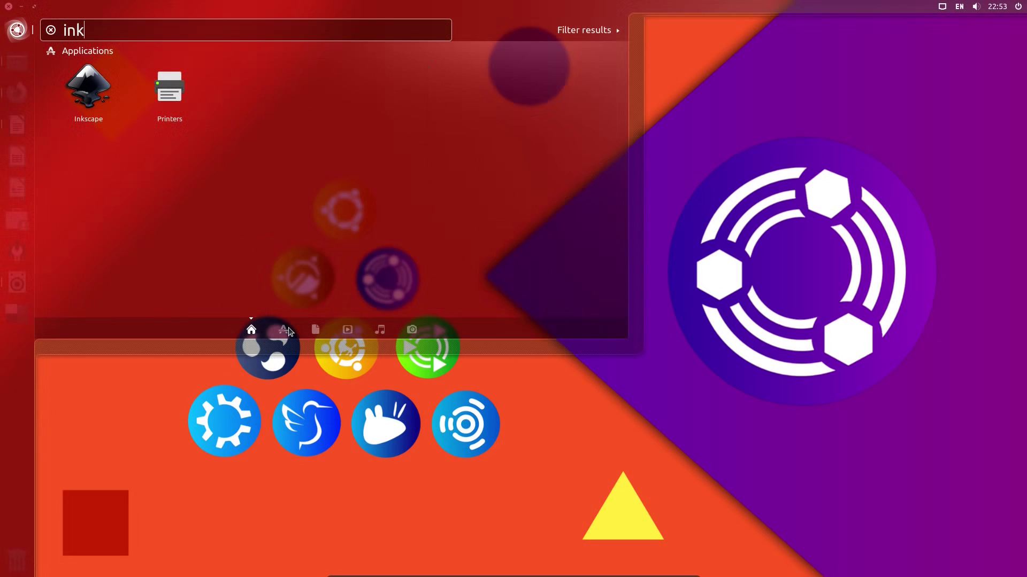
click(89, 93)
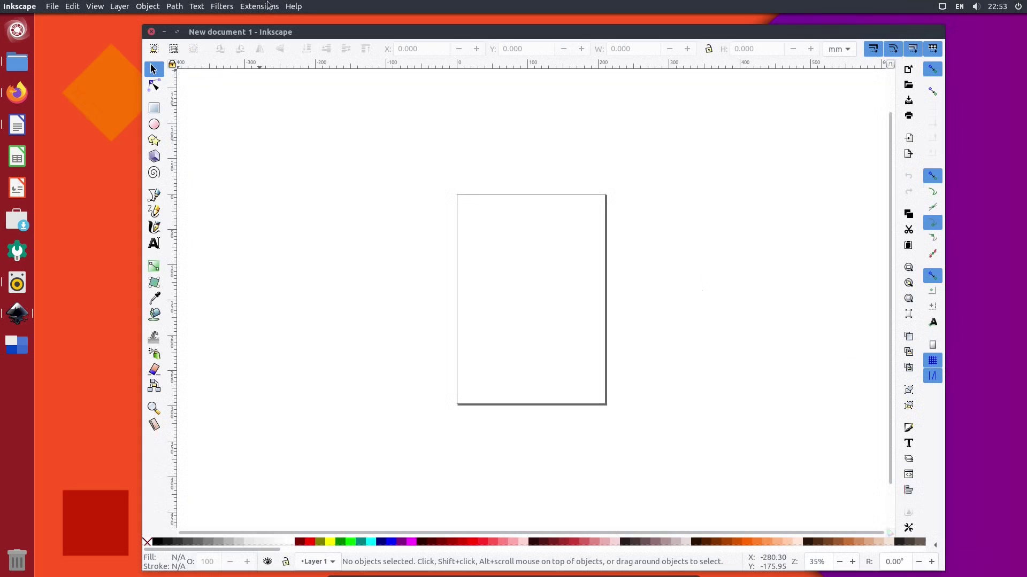
Look through Inkscape's Help menu, a HUD search for 'alph', and the Filters menu
click(294, 7)
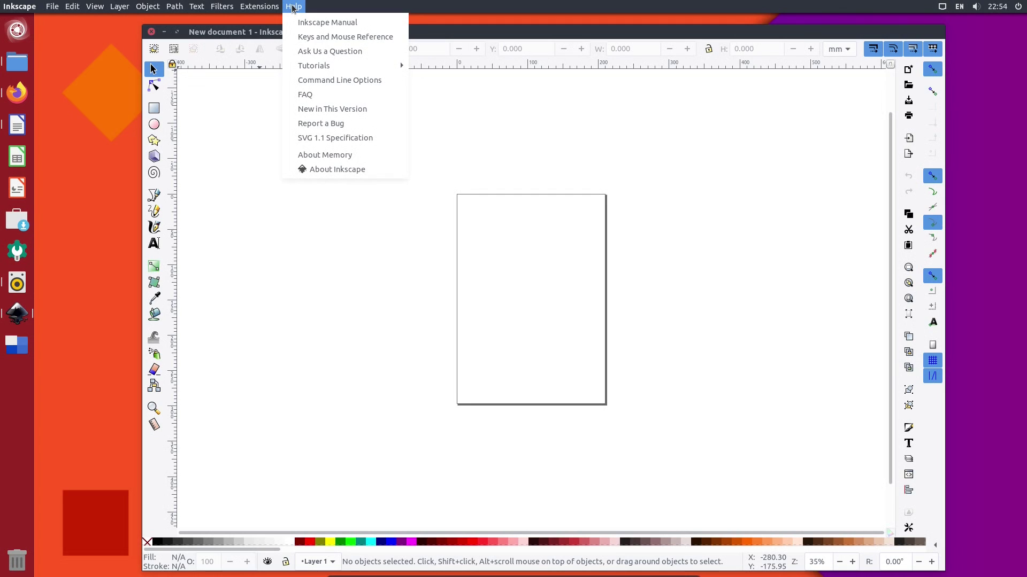
click(442, 115)
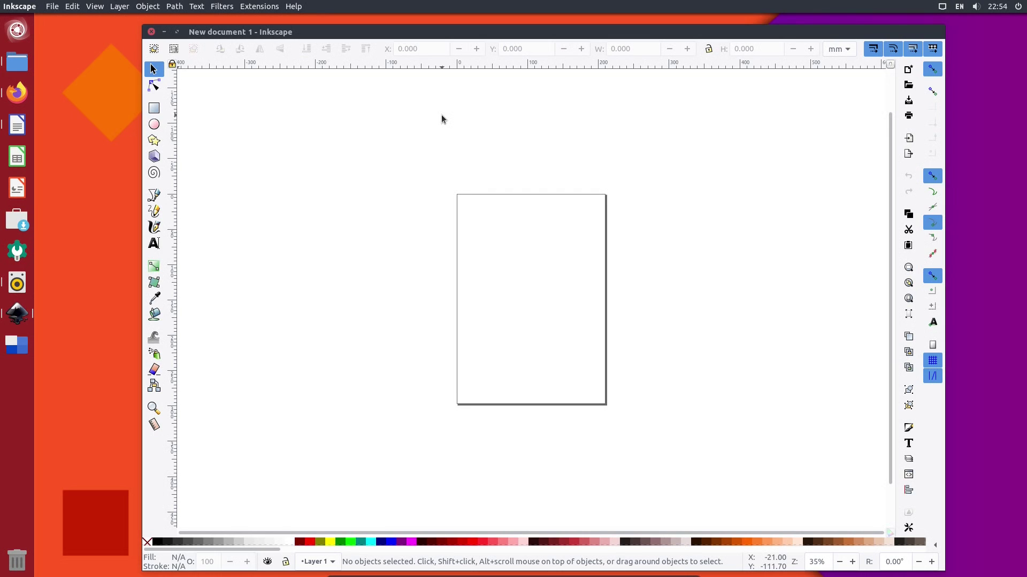
key(alt)
text(alp)
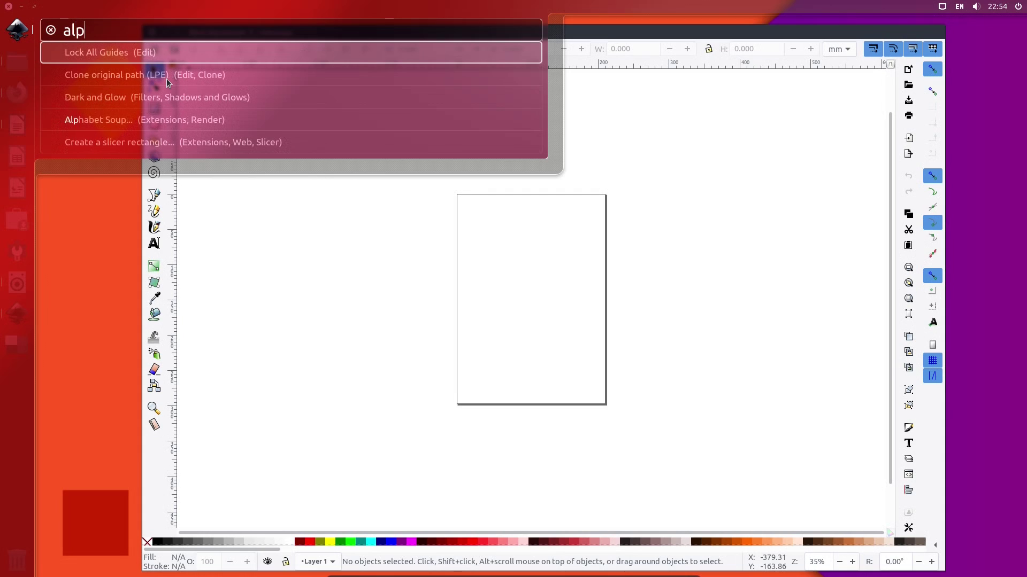
text(h)
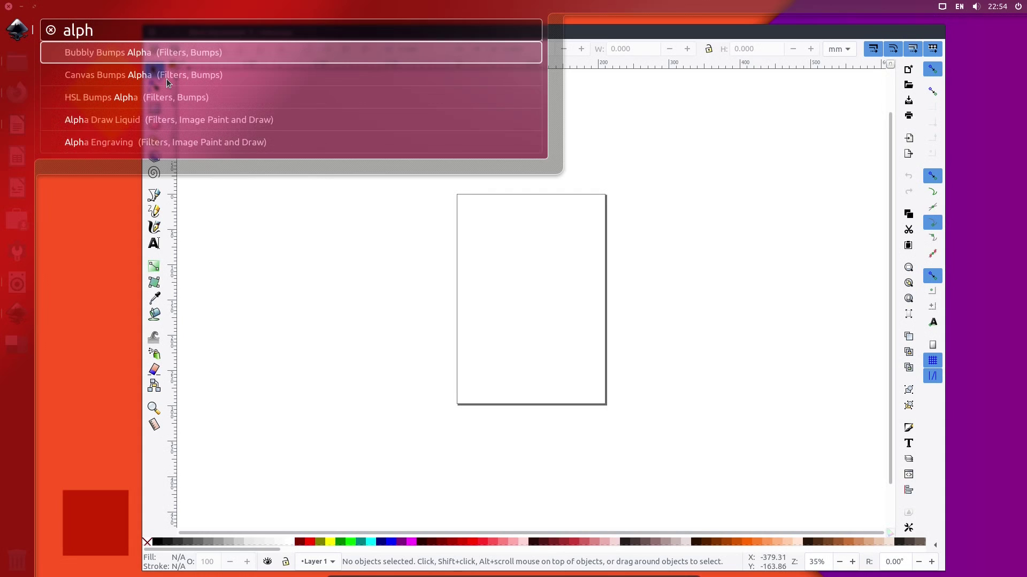
click(224, 114)
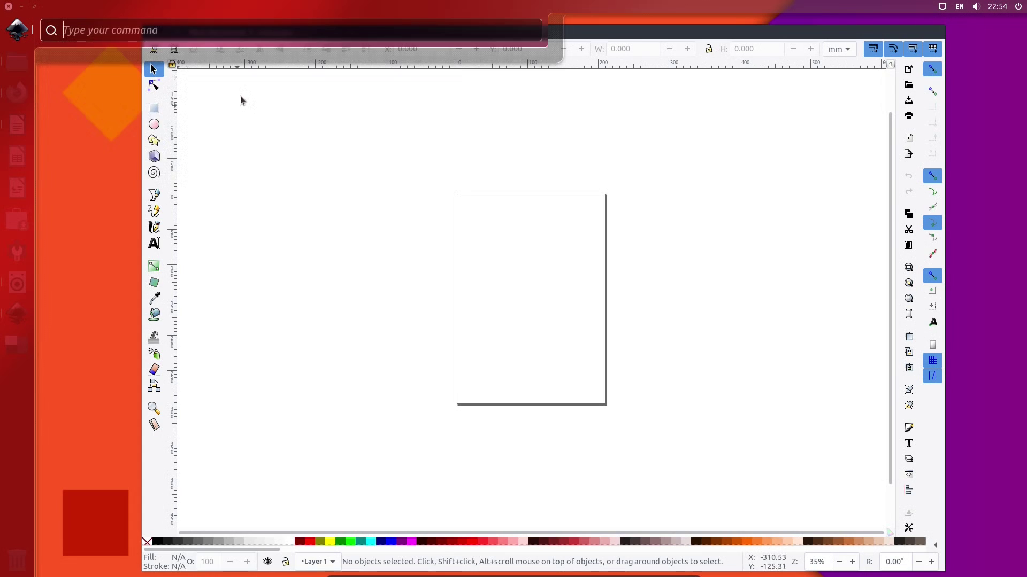
click(259, 6)
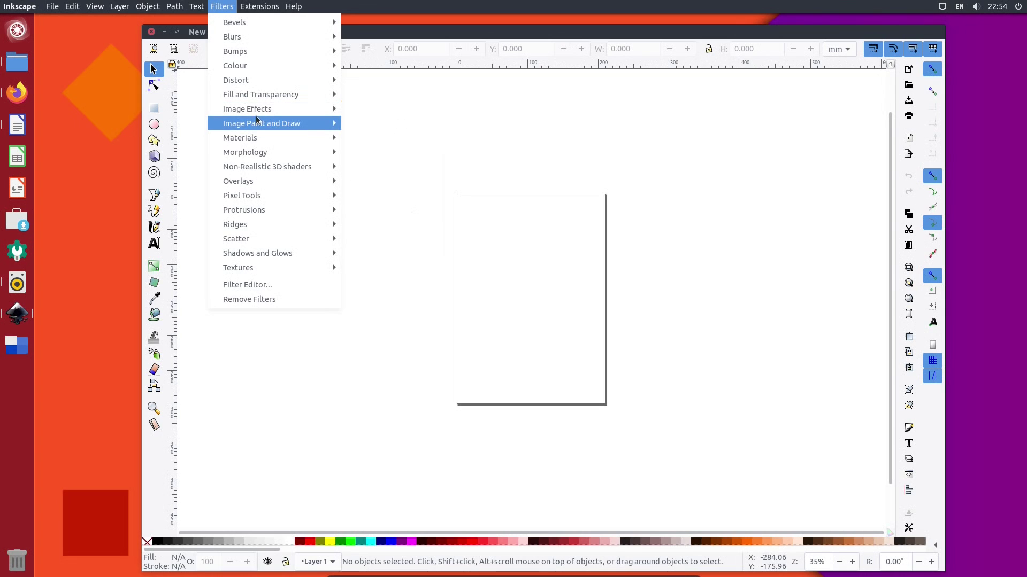
Open the Dash, expand all installed applications, and scroll through them
mouse_move(257, 123)
key(super)
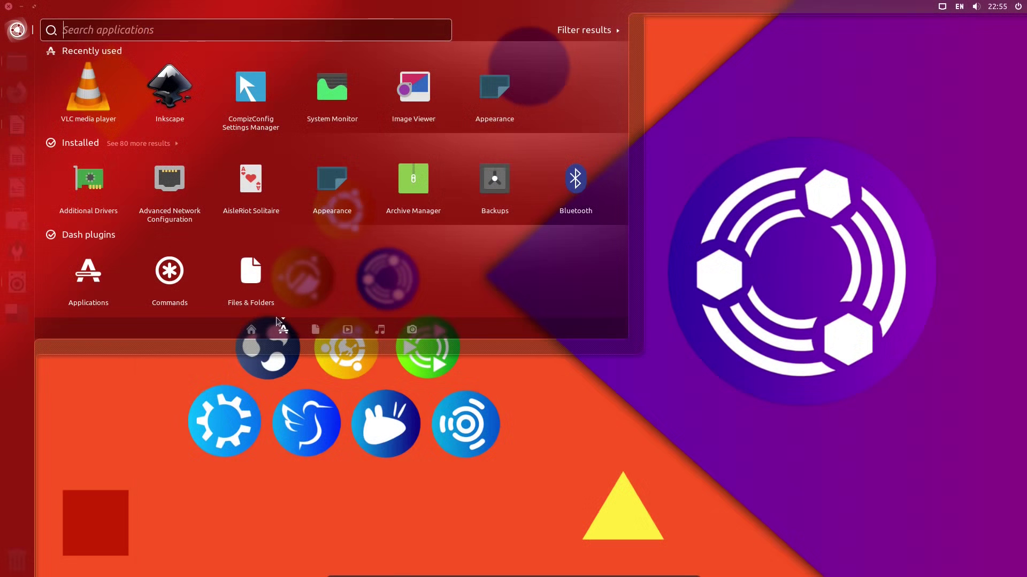
click(127, 144)
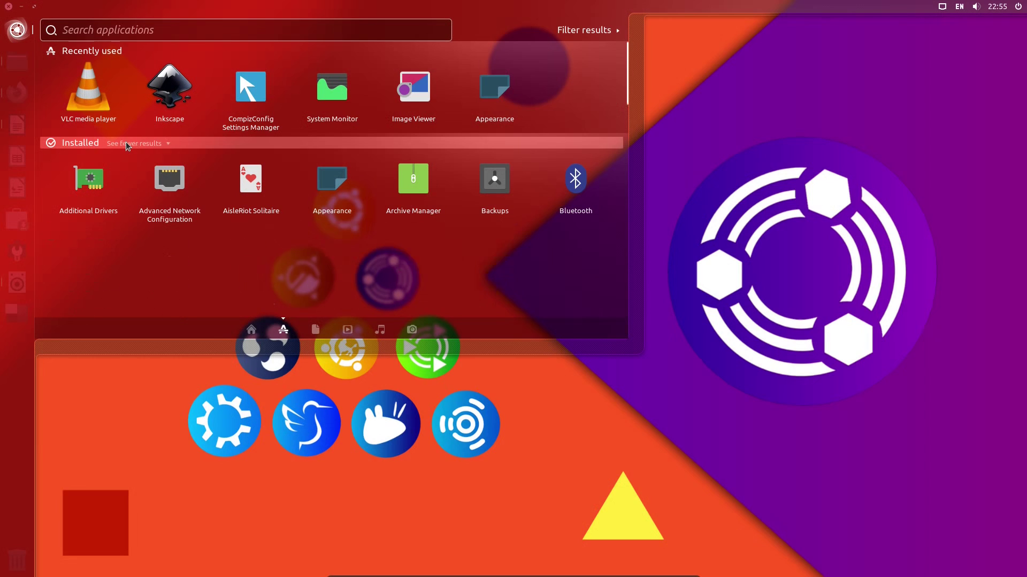
scroll(407, 197, down, 3)
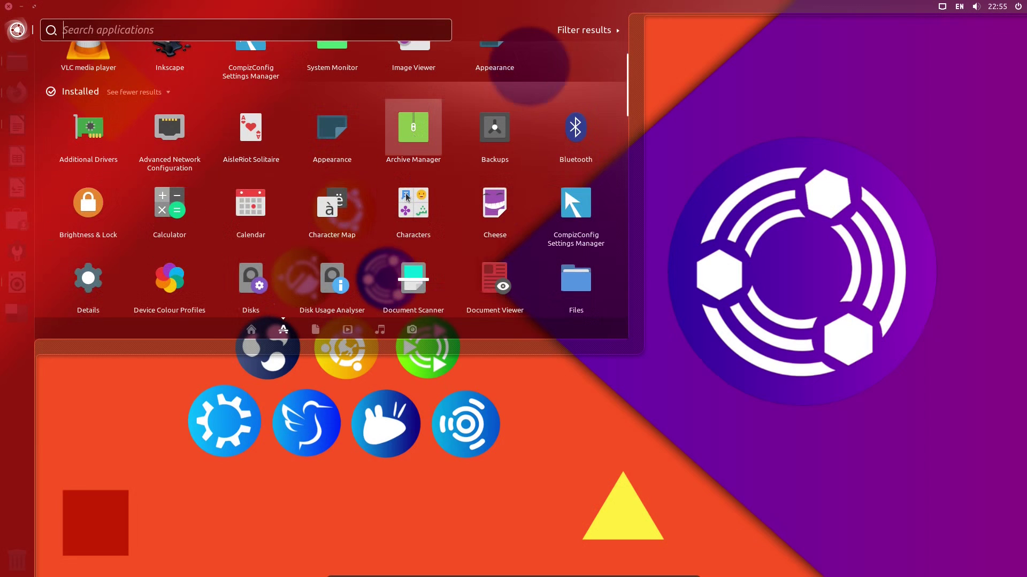
scroll(406, 196, down, 3)
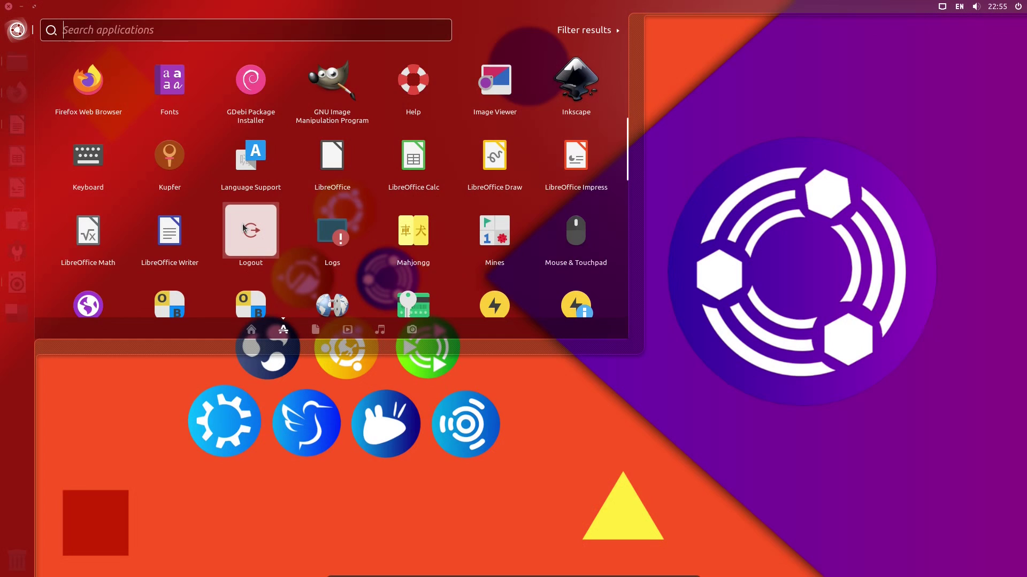
scroll(242, 227, down, 2)
scroll(243, 227, down, 1)
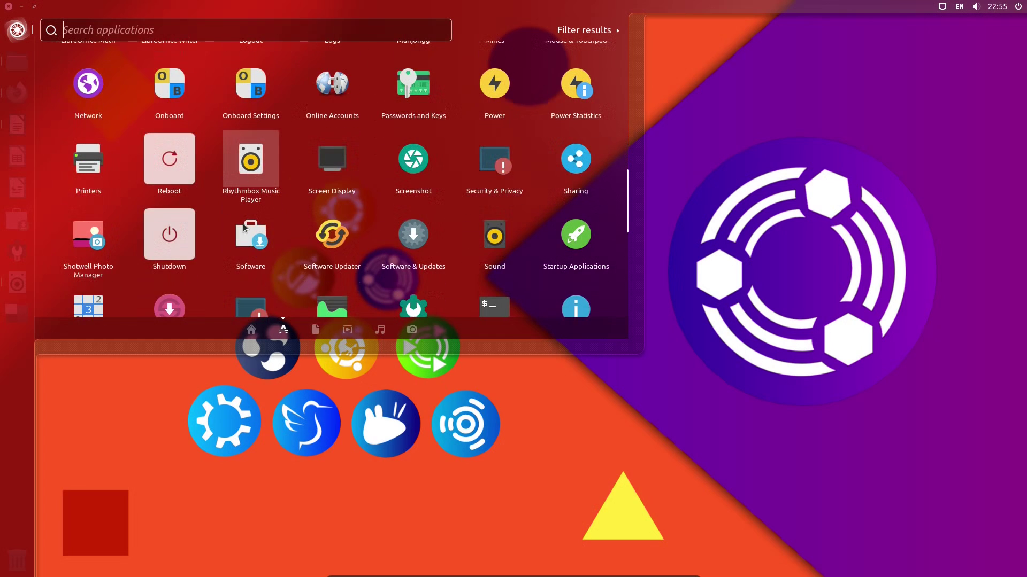
scroll(242, 223, down, 5)
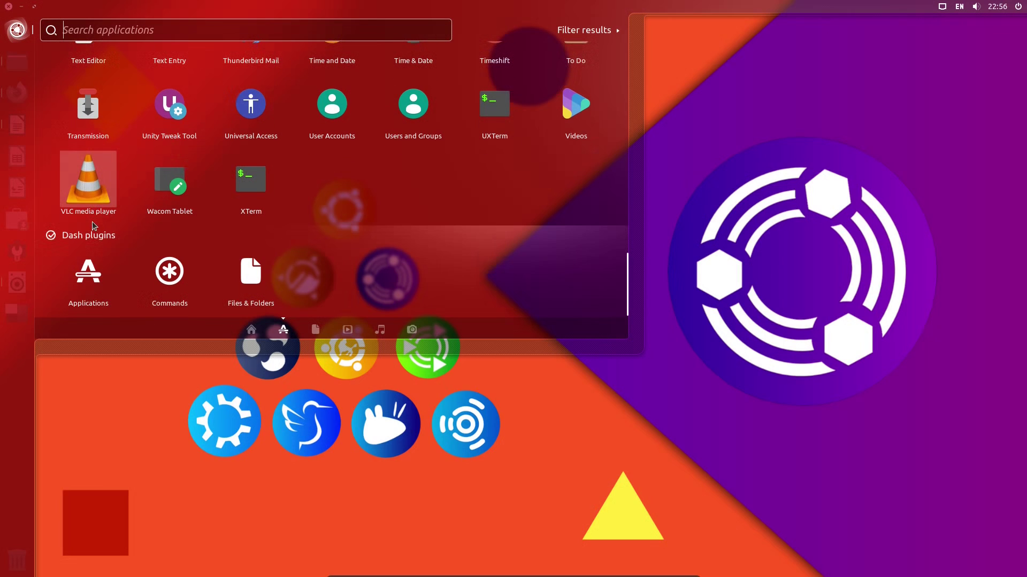
Search 'vl' and 'weather:cardiff' from the Dash home, then clear the search
text(vl)
click(251, 329)
key(BackSpace)
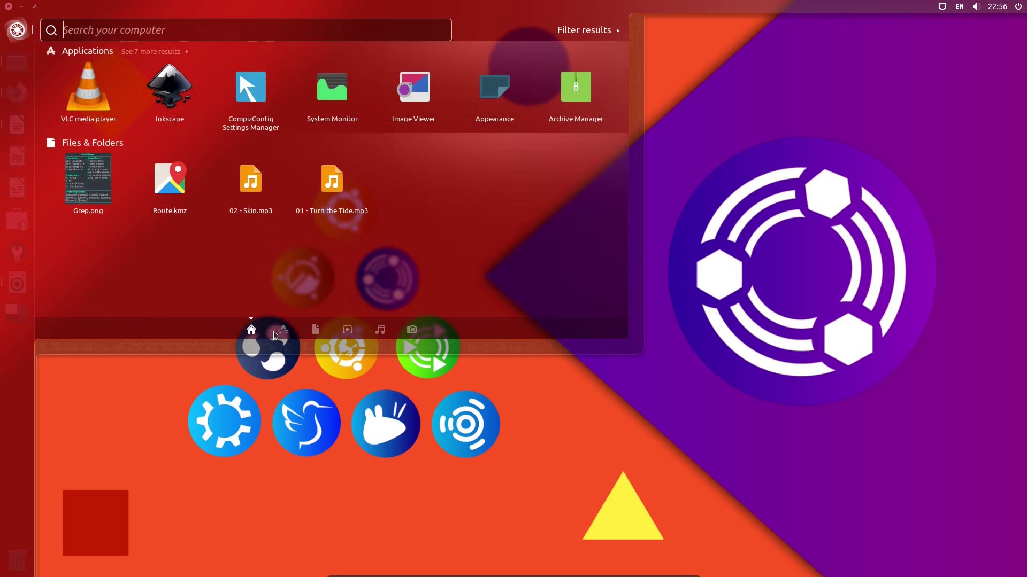
text(weather:cardiff)
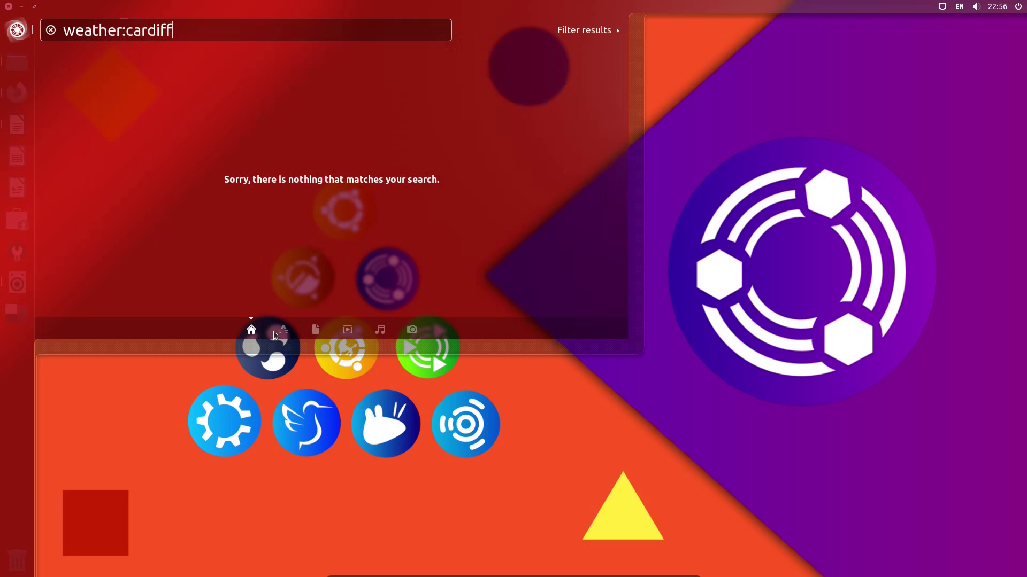
key(BackSpace)
key(BackSpace)
key(BackSpace)
key(BackSpace)
key(BackSpace)
key(BackSpace)
key(BackSpace)
key(BackSpace)
key(BackSpace)
key(BackSpace)
key(BackSpace)
key(BackSpace)
key(BackSpace)
key(BackSpace)
key(BackSpace)
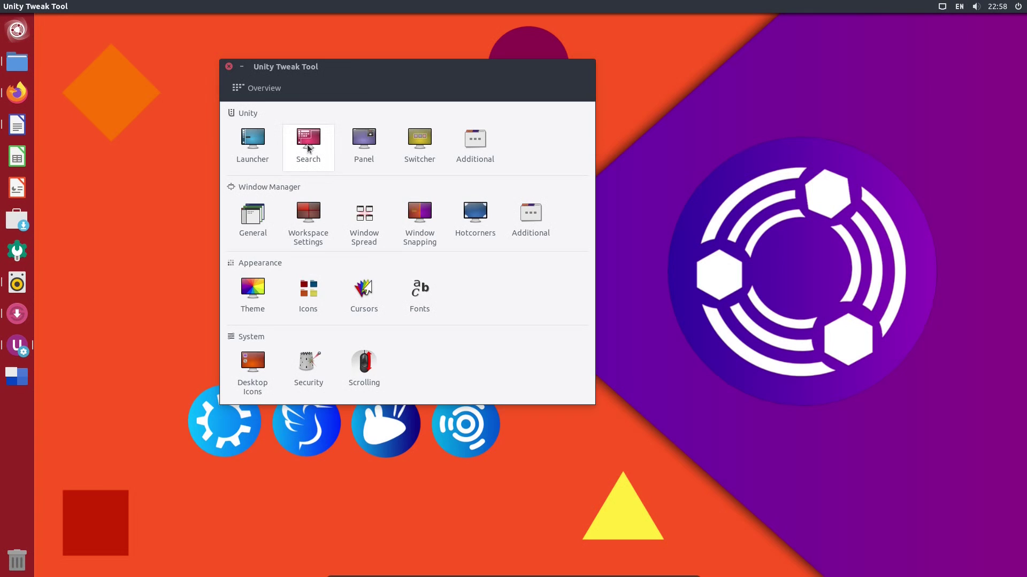
Browse Unity Tweak Tool's Launcher, Search, Panel, Switcher and Additional pages, then open Theme
click(308, 148)
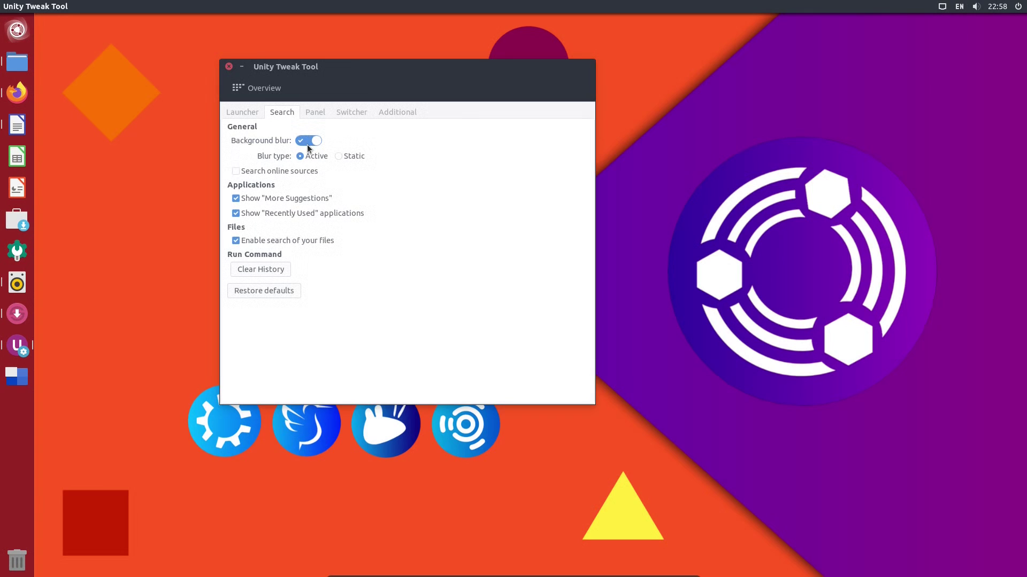
click(254, 91)
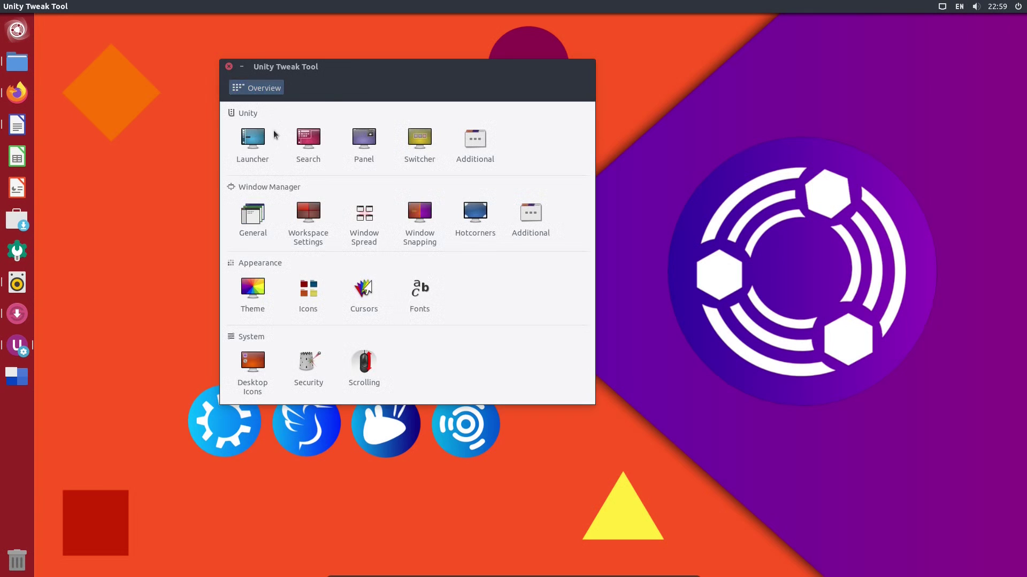
click(260, 140)
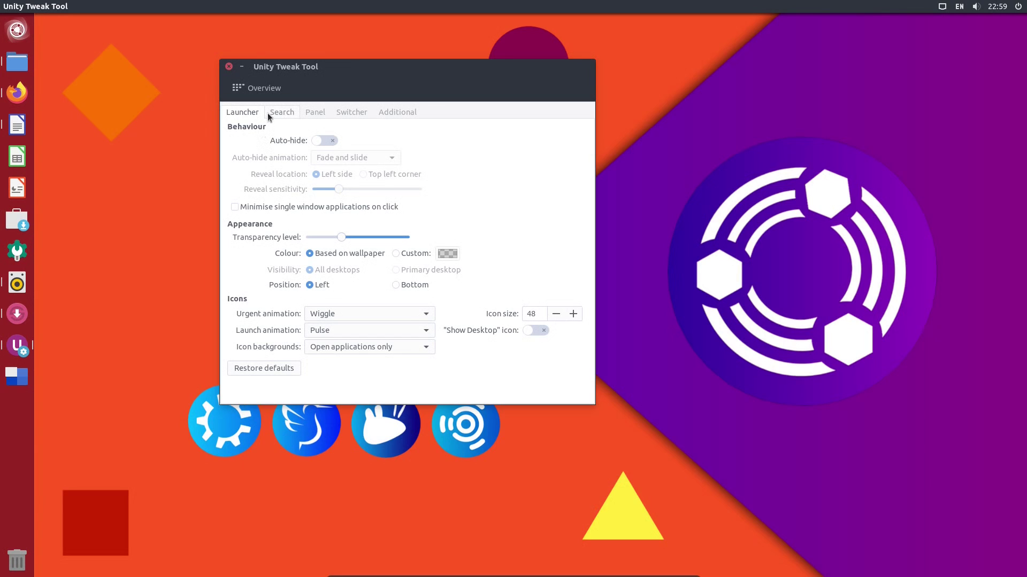
click(273, 113)
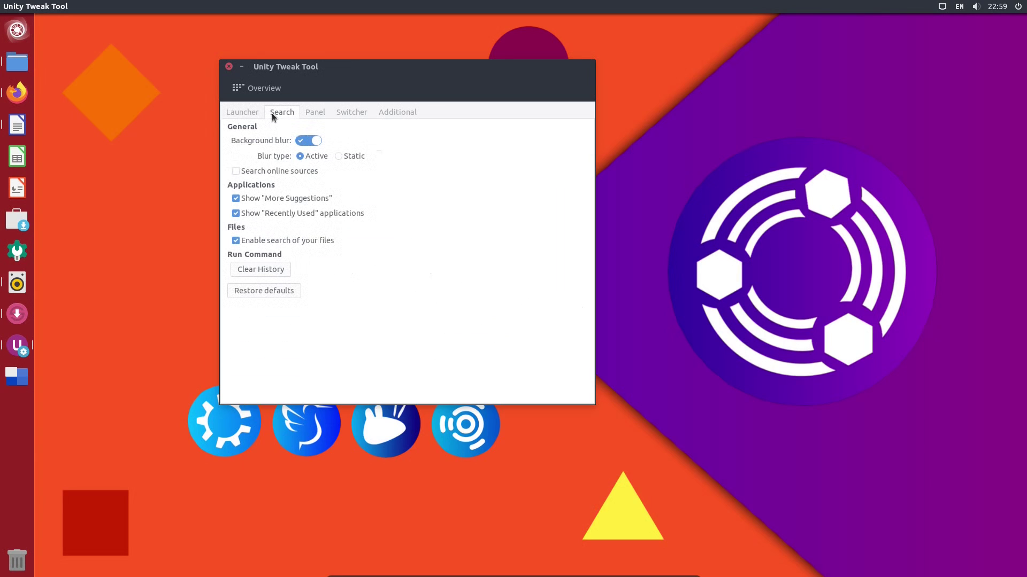
click(315, 111)
click(342, 113)
click(395, 111)
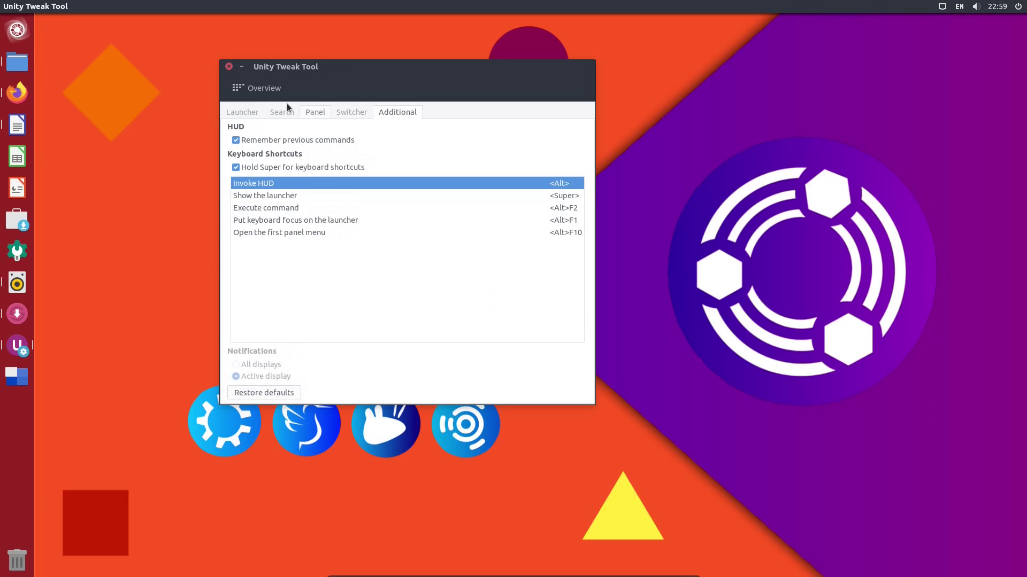
click(253, 90)
click(252, 290)
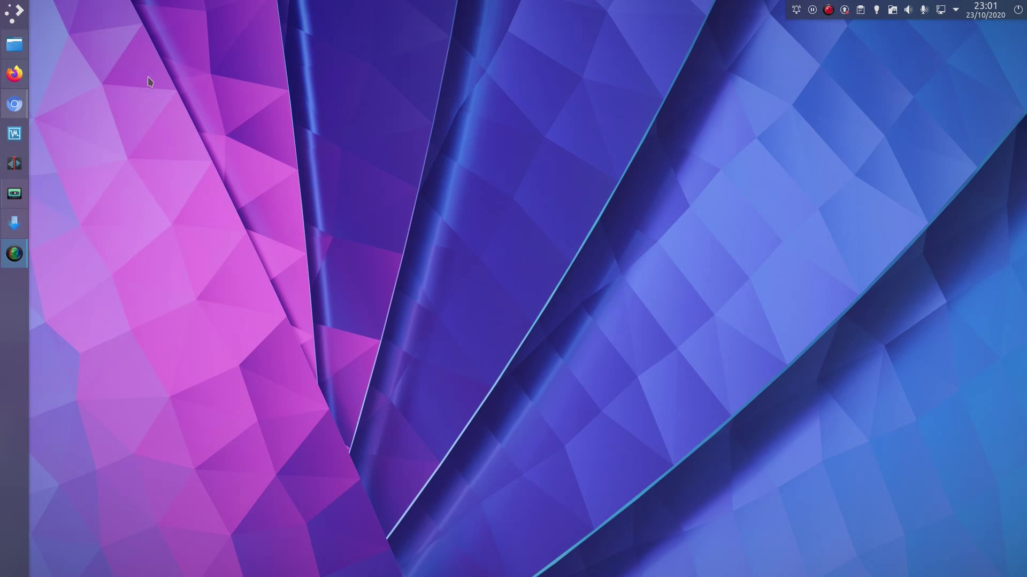
click(19, 16)
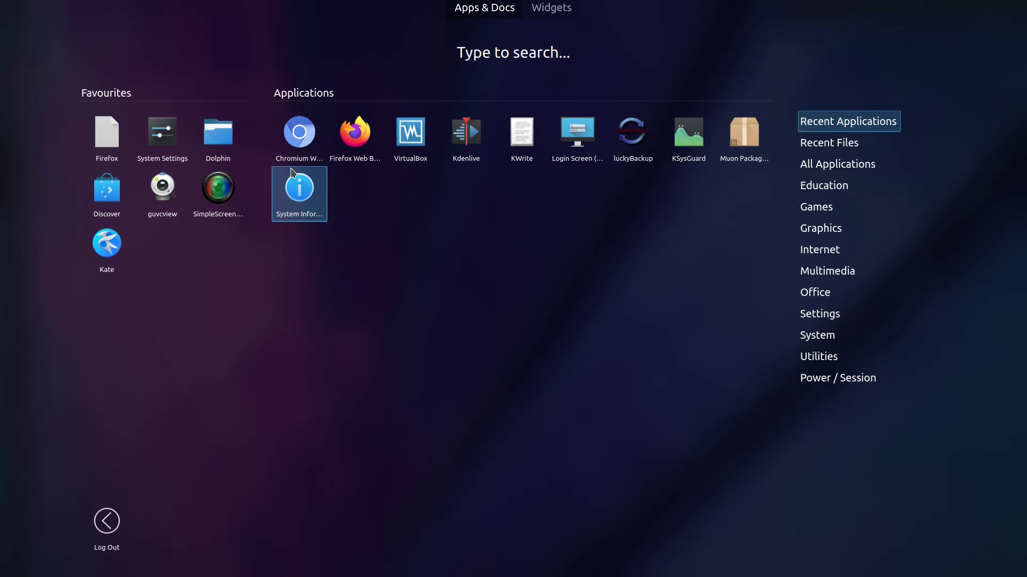
text(fi)
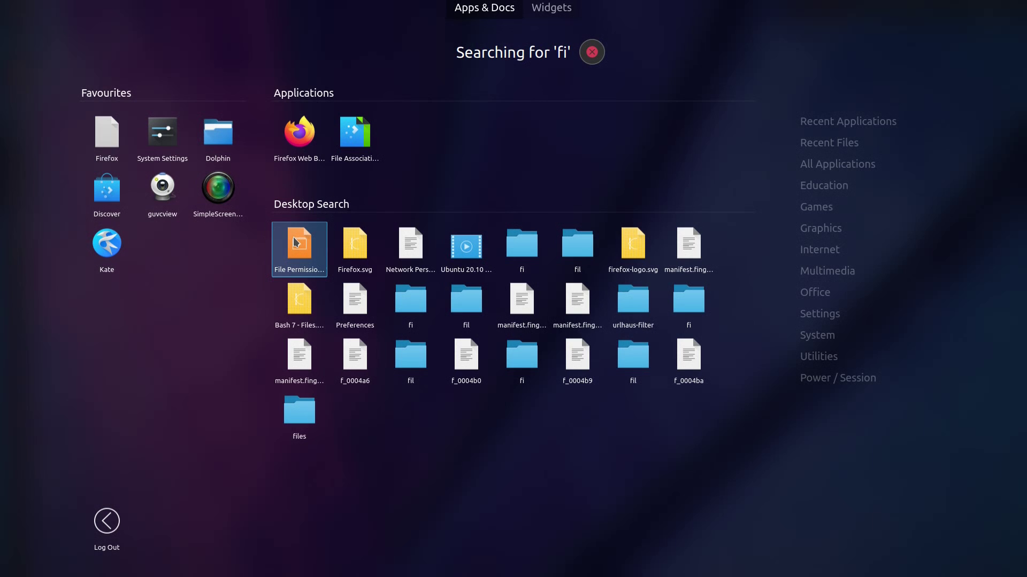
key(Escape)
key(Escape)
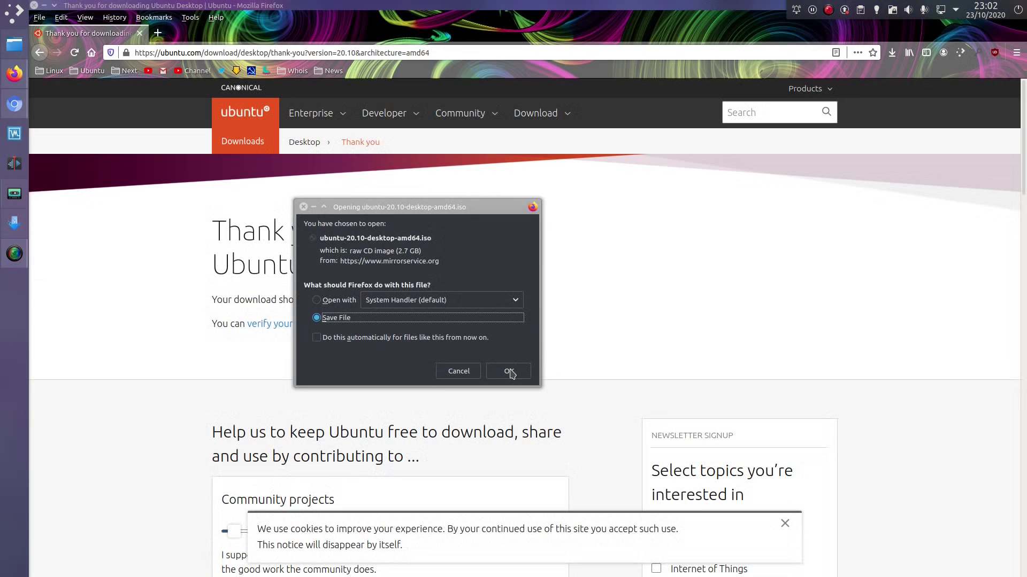
Start saving ubuntu-20.10-desktop-amd64.iso, then cancel the download
click(509, 372)
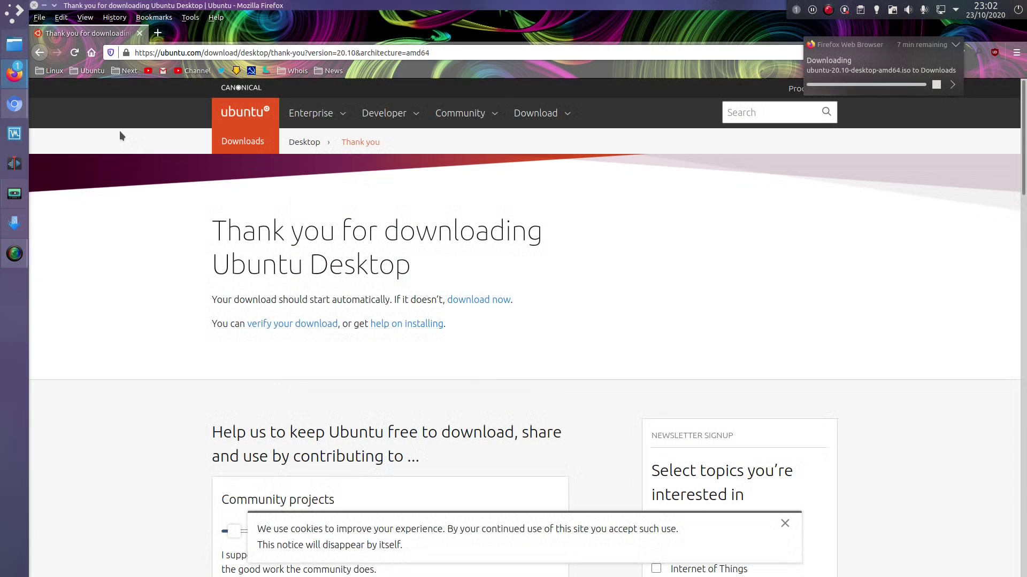
mouse_move(5, 86)
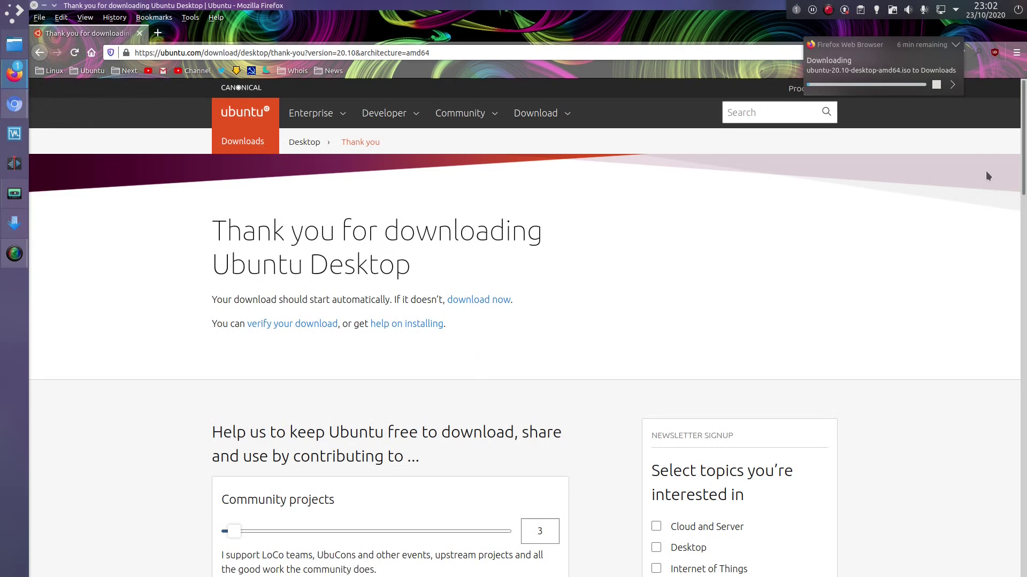
click(936, 85)
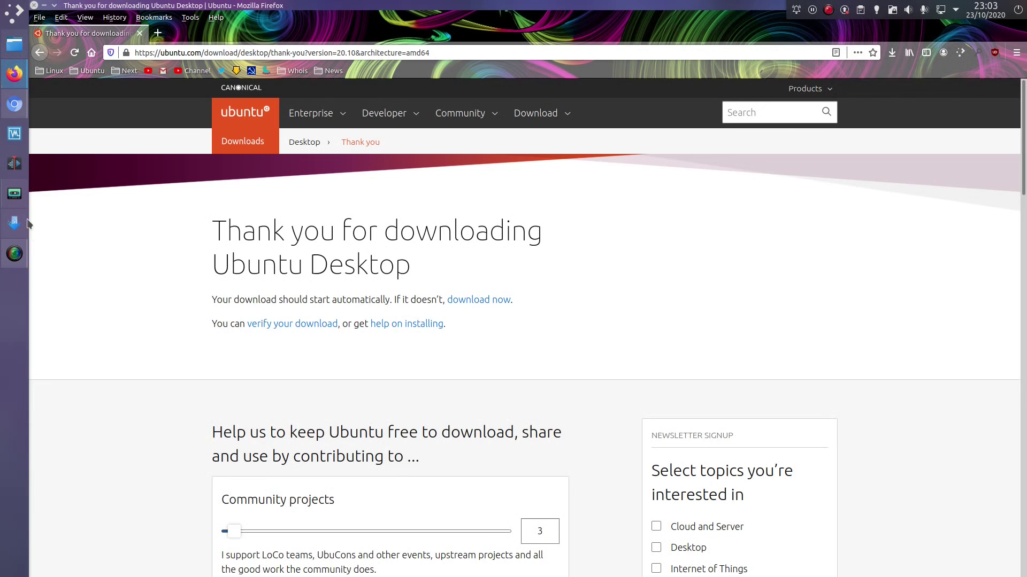
mouse_move(14, 194)
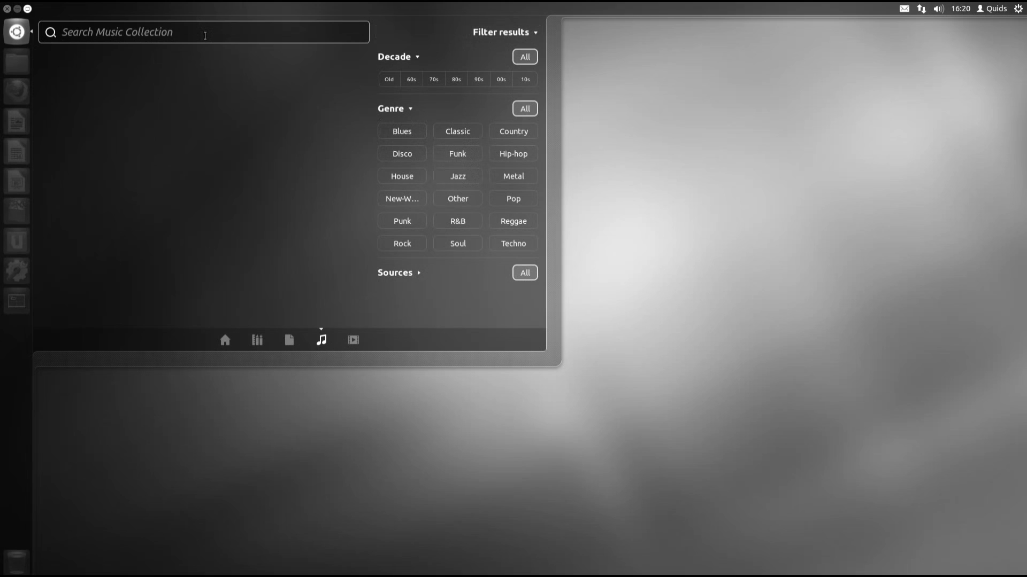
Type an artist's name into the Dash's Search Music Collection box
text(jennifer l)
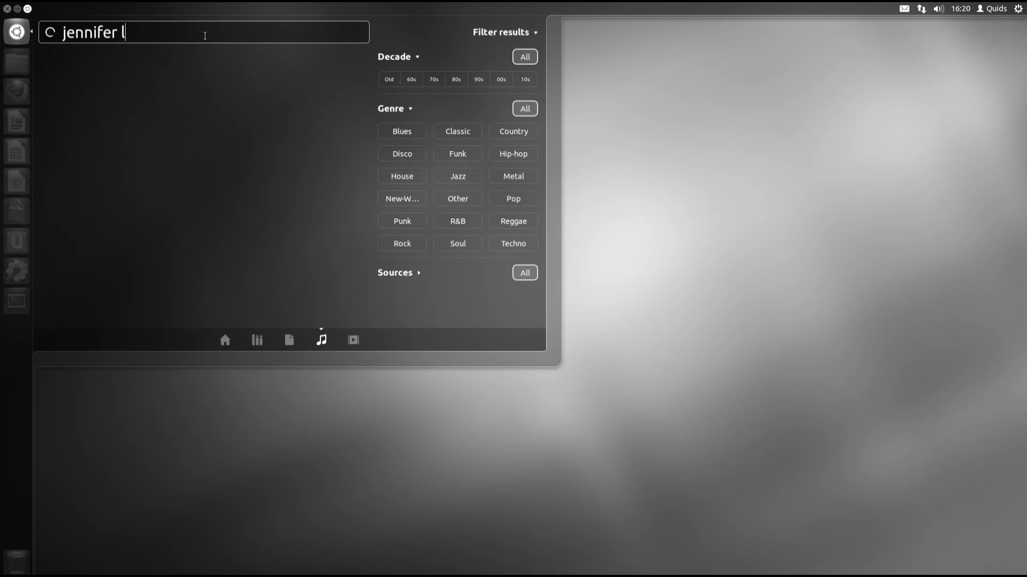
text(opez)
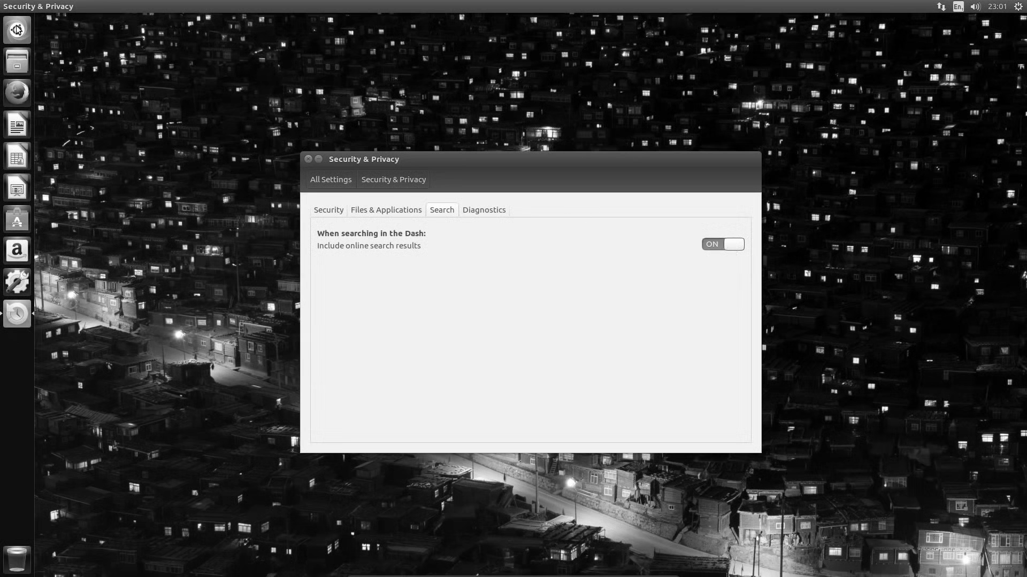
Search the Dash for 'cardiff' and preview tonight's weather for Gabalfa, Cardiff
key(super)
text(cardiff)
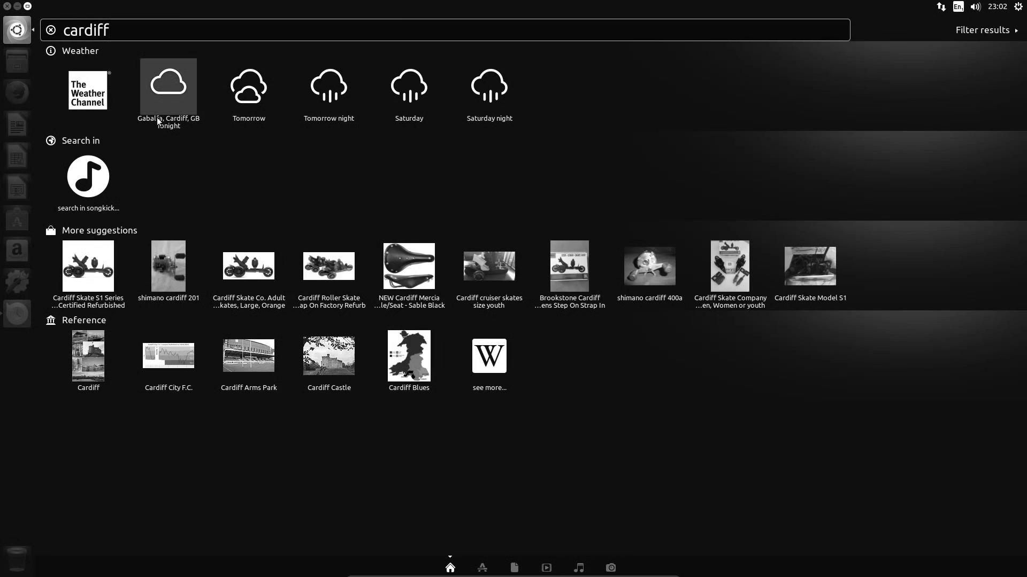
click(161, 94)
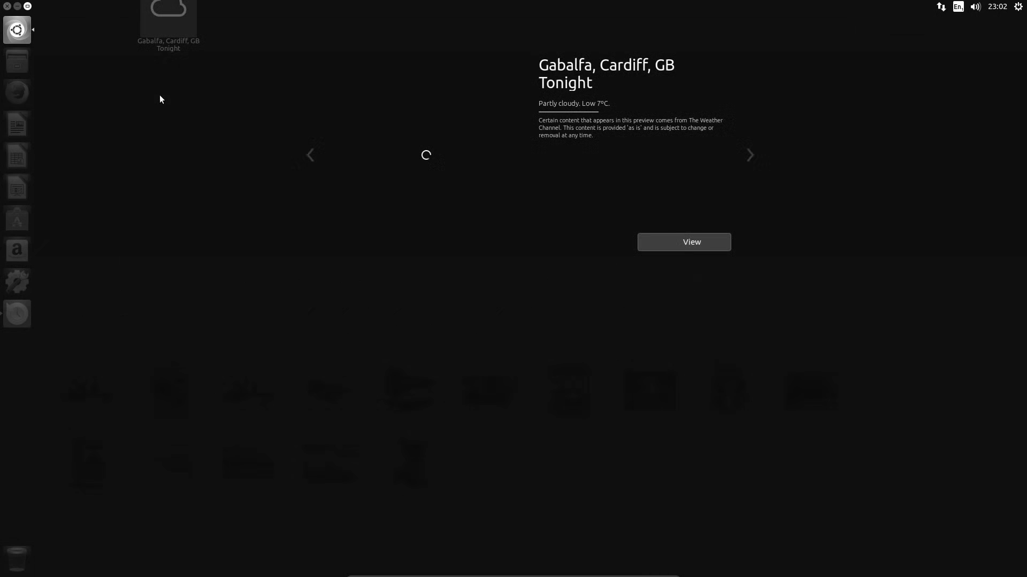